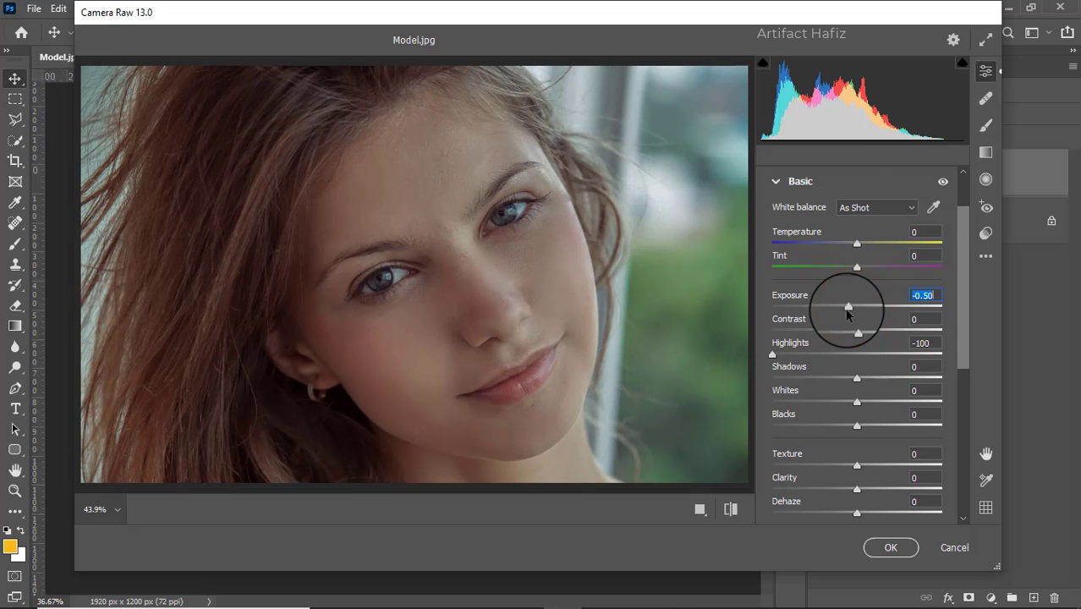
Set the portrait's basic tone values to Whites +56, Blacks -17, Shadows -7 and Contrast +2
drag(856, 401, 903, 402)
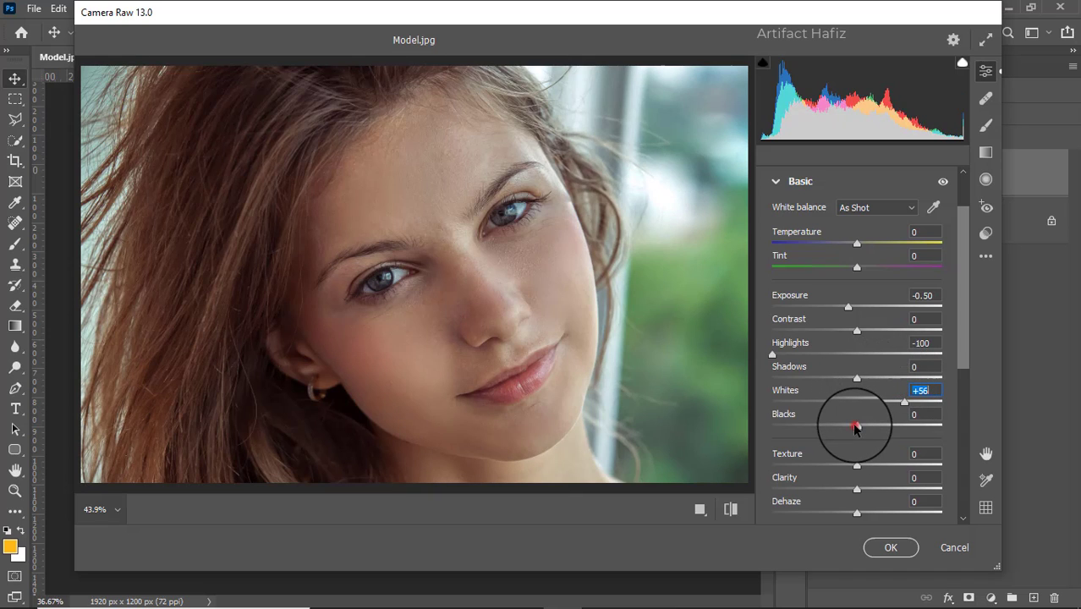
drag(855, 423, 842, 424)
drag(854, 384, 846, 382)
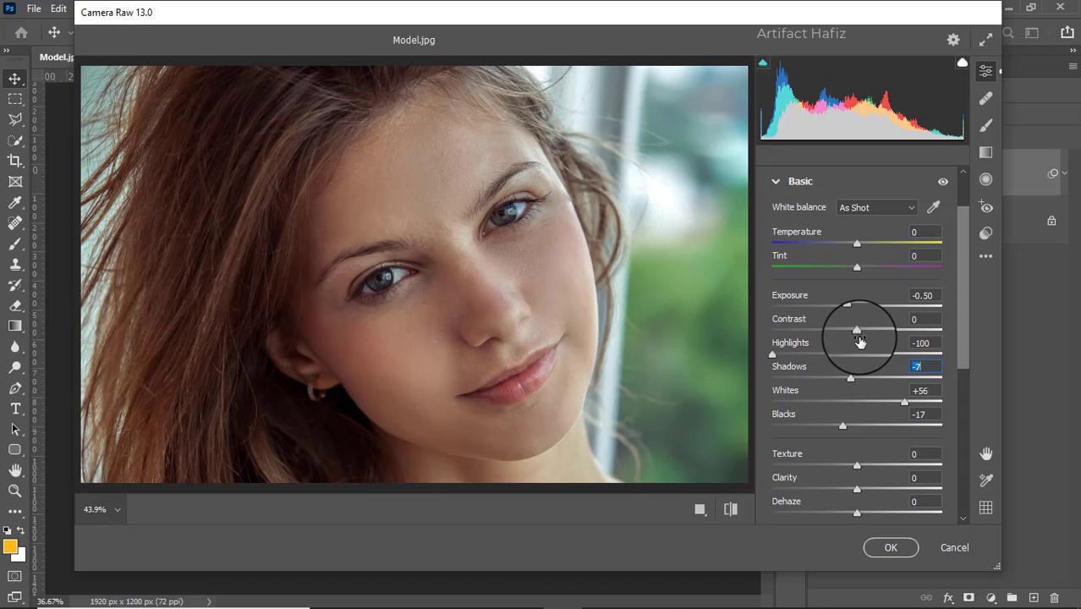
drag(857, 330, 859, 332)
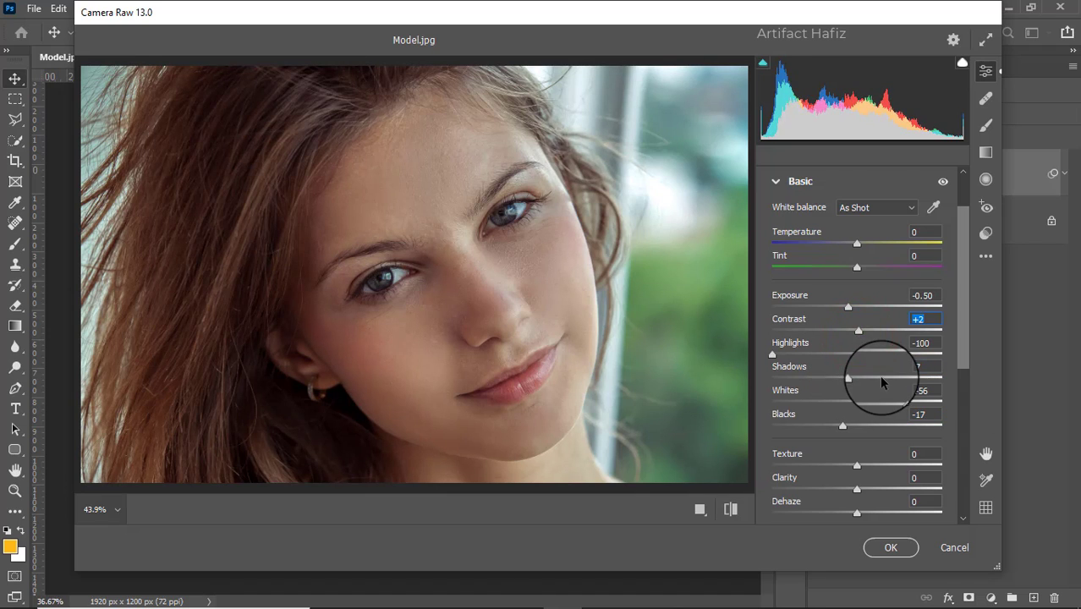
Set the photo's Texture to -2, Clarity to +5 and Dehaze to -5
scroll(882, 378, down, 3)
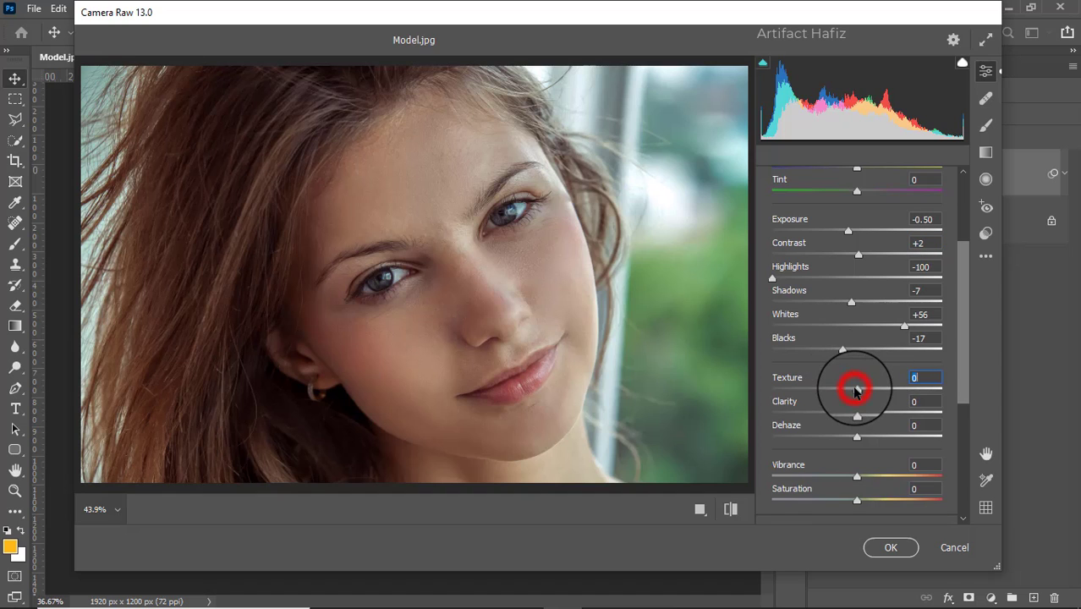
drag(855, 388, 859, 413)
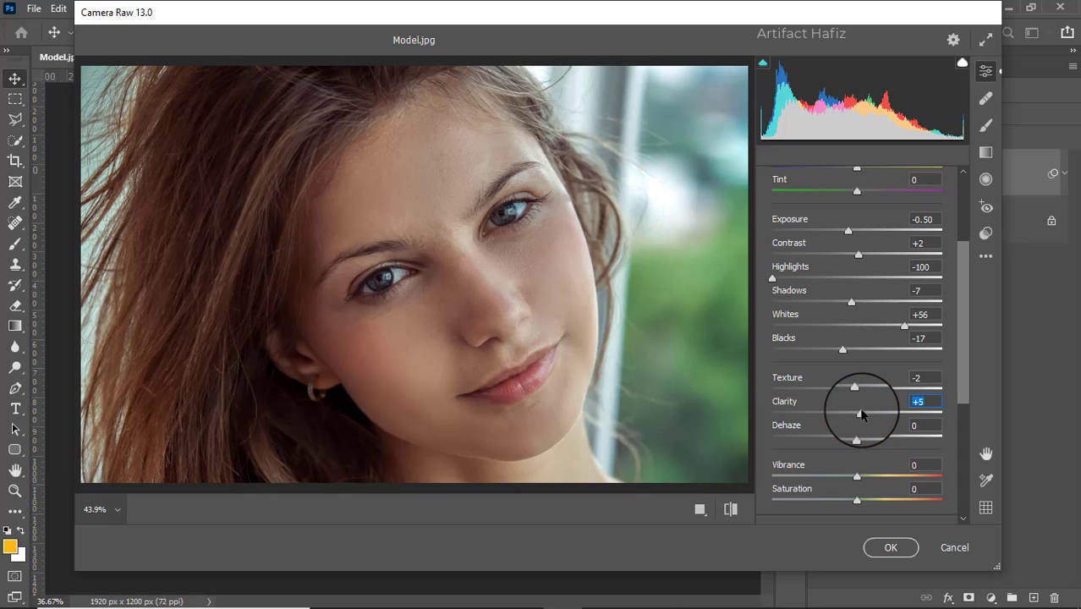
scroll(861, 410, down, 1)
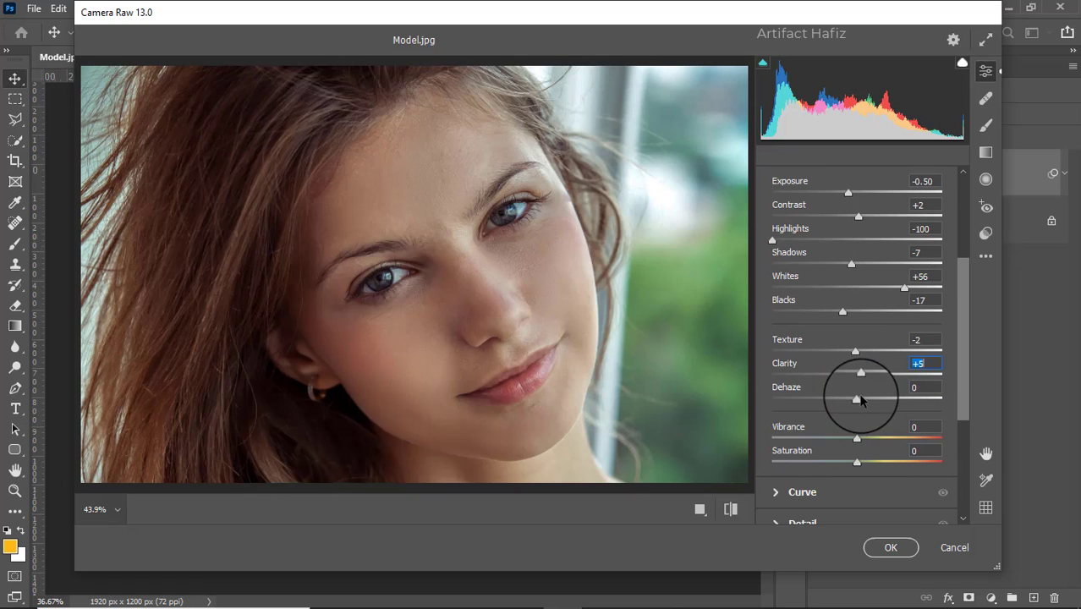
scroll(861, 400, down, 1)
mouse_move(857, 360)
mouse_down()
mouse_move(876, 364)
mouse_move(853, 365)
mouse_up()
Shape the point curve by anchoring the shadows at input 64, output 64 and raising the highlights at input 182 to output 197
scroll(850, 363, down, 5)
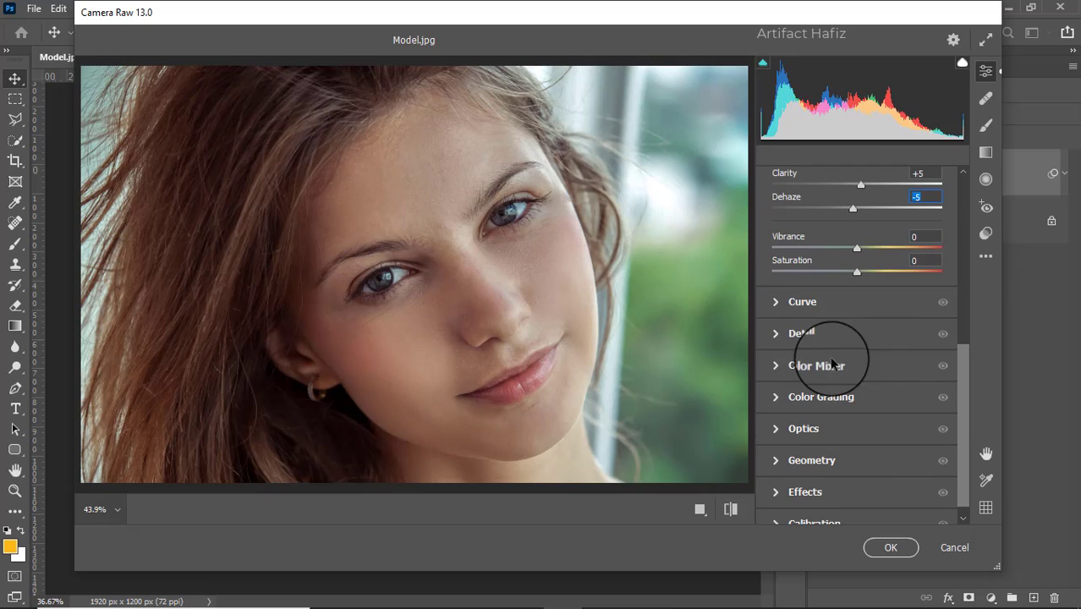
click(776, 303)
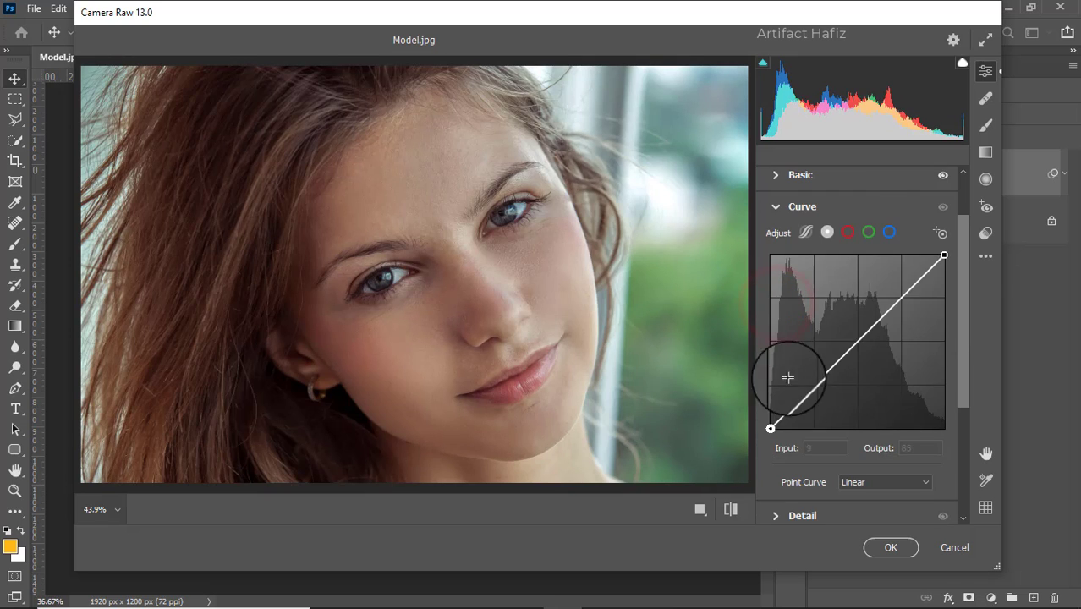
click(813, 386)
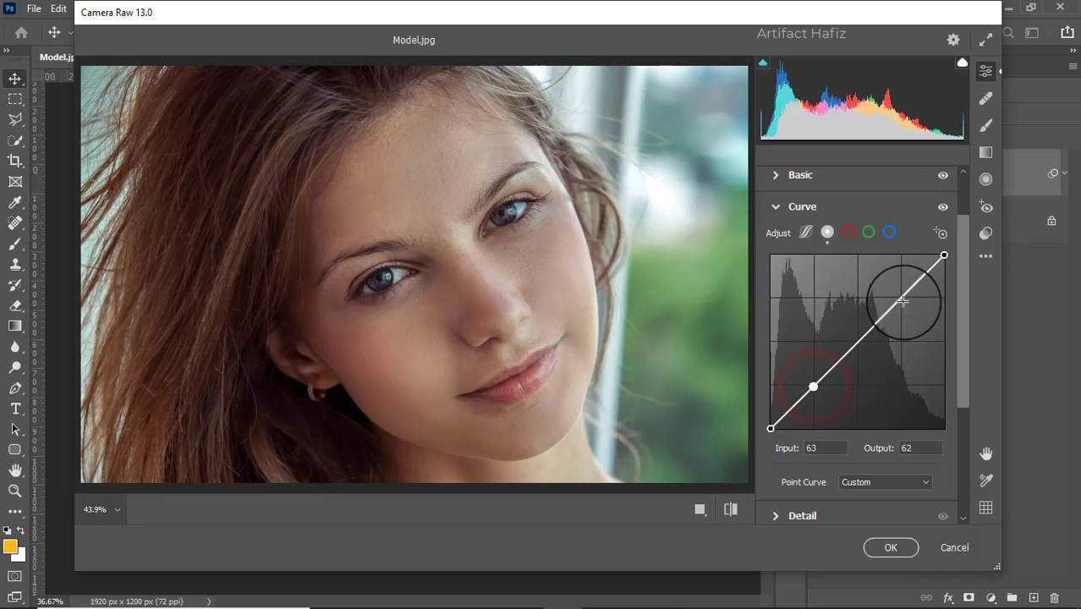
drag(900, 300, 898, 294)
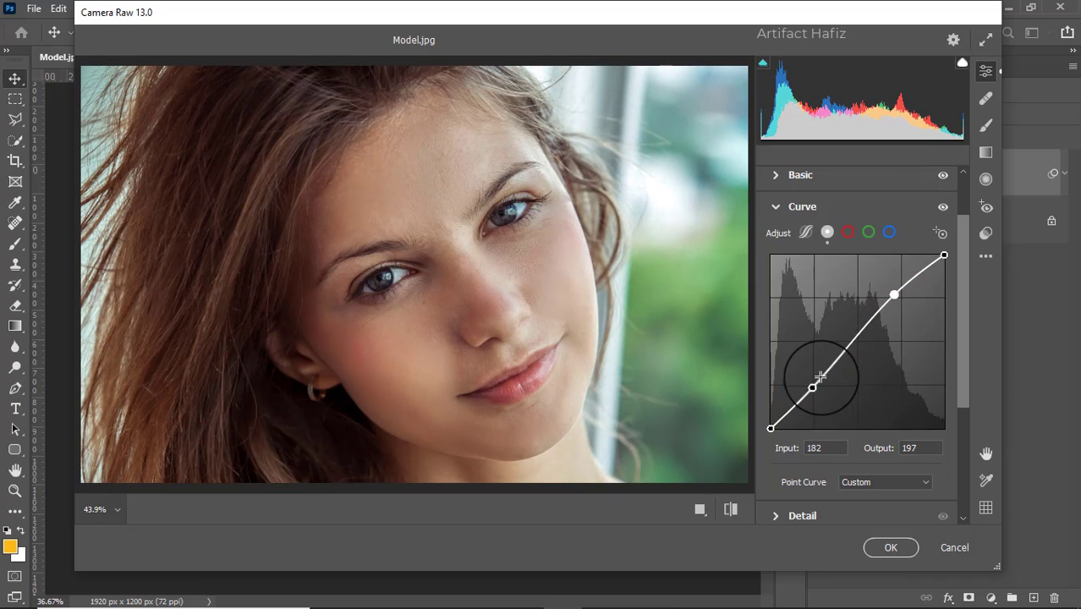
drag(814, 384, 813, 385)
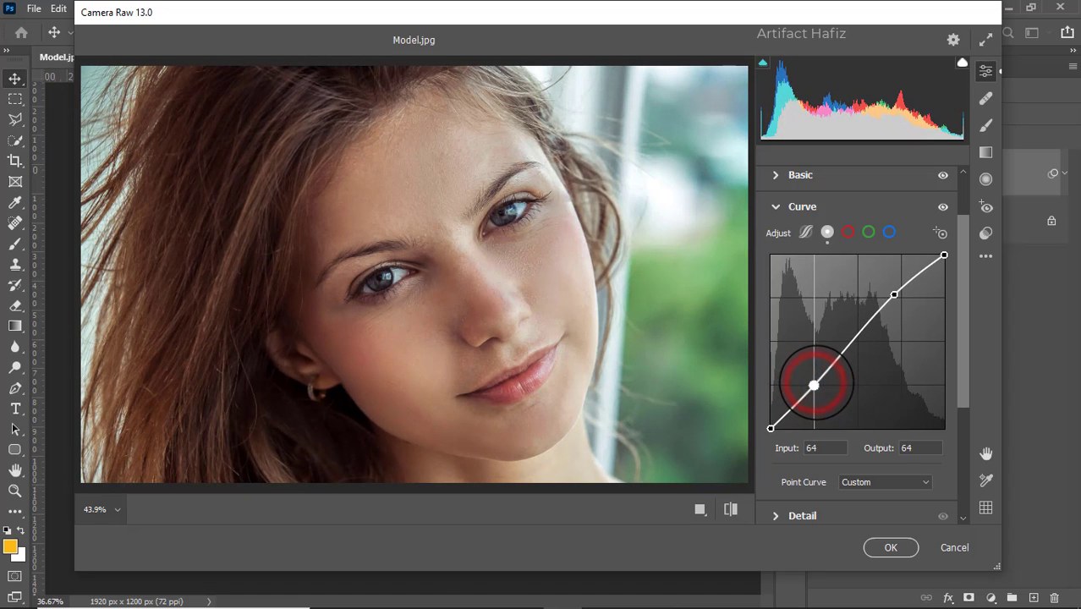
Set the detail adjustments to Noise Reduction 10 and Sharpening 10
scroll(878, 359, down, 4)
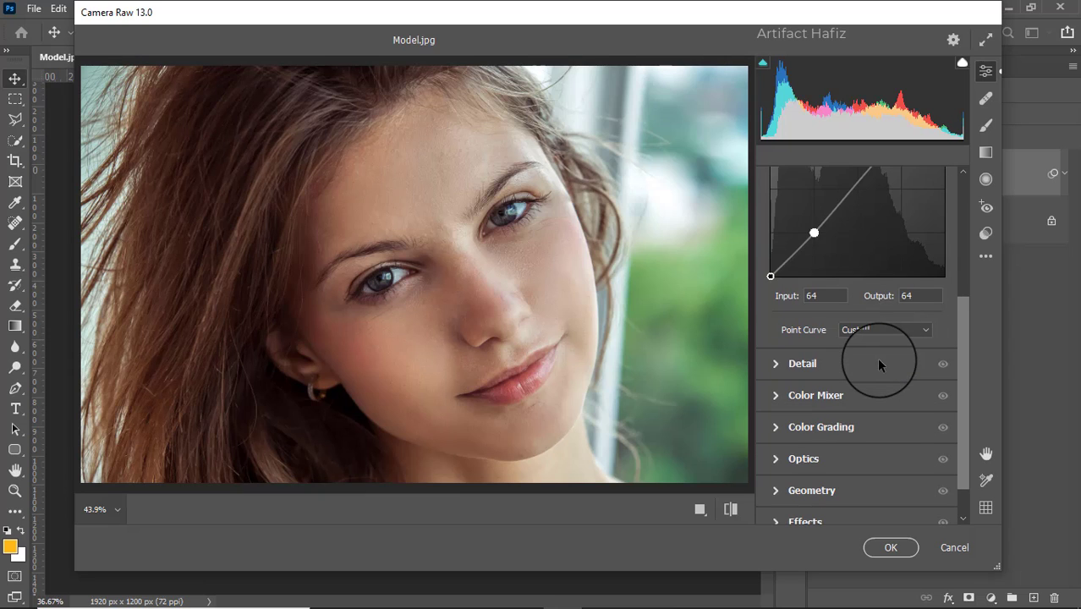
scroll(876, 357, down, 1)
click(772, 325)
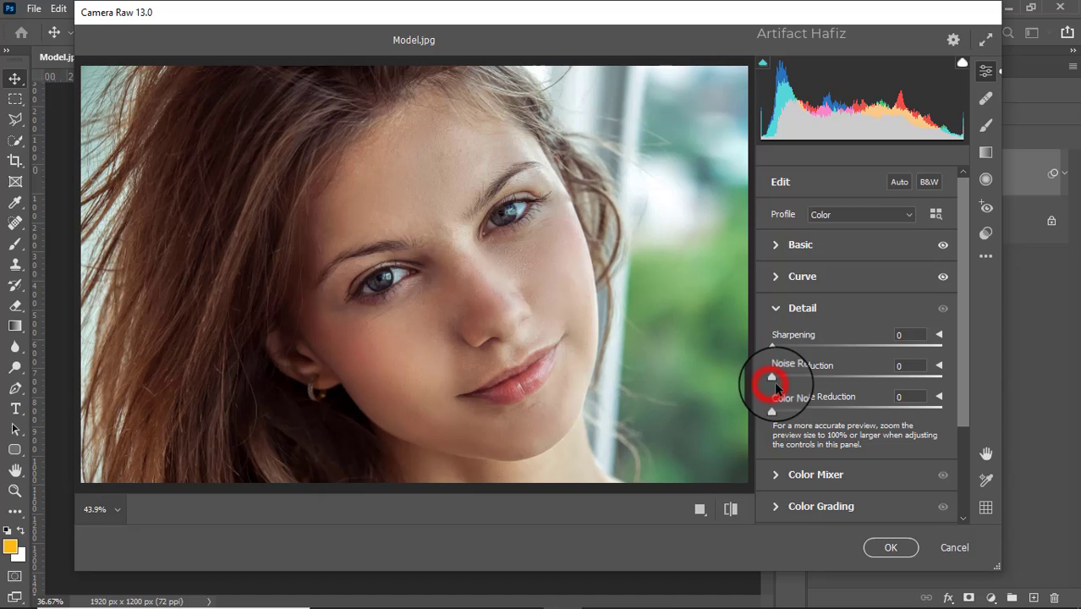
drag(775, 386, 787, 384)
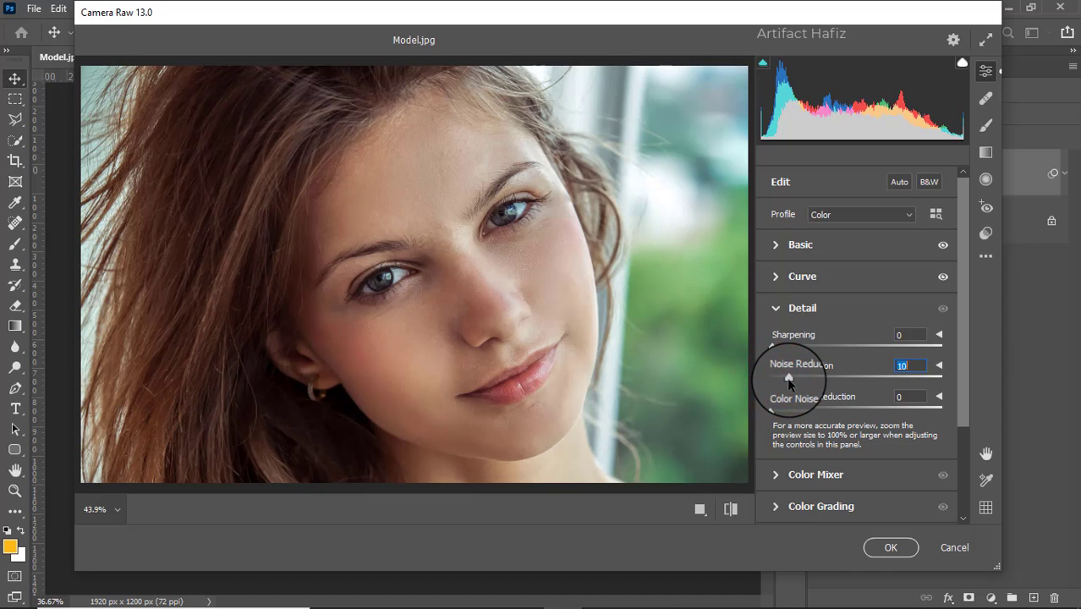
drag(771, 345, 785, 347)
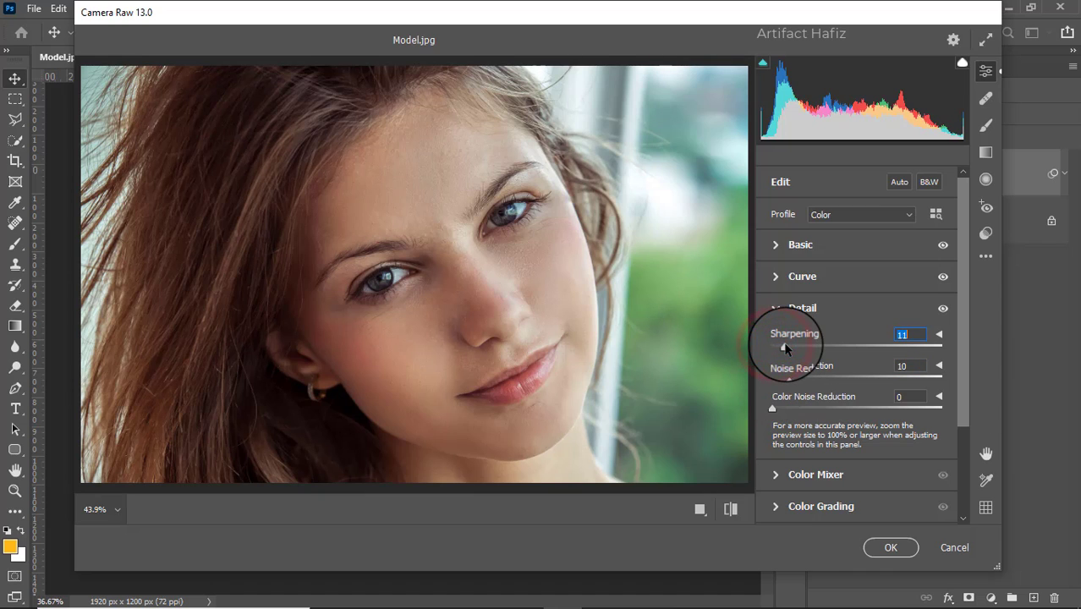
Set the Color Mixer saturation to Reds +83, Oranges +17, Yellows -3, Greens -23, Aquas +30 and Blues +28
scroll(821, 340, down, 3)
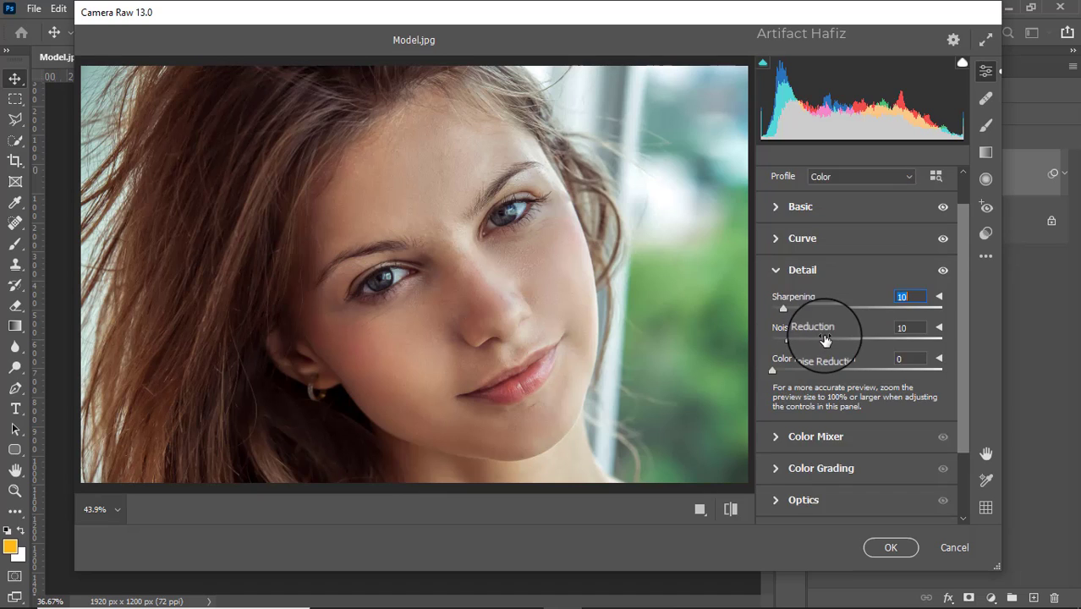
scroll(823, 336, down, 1)
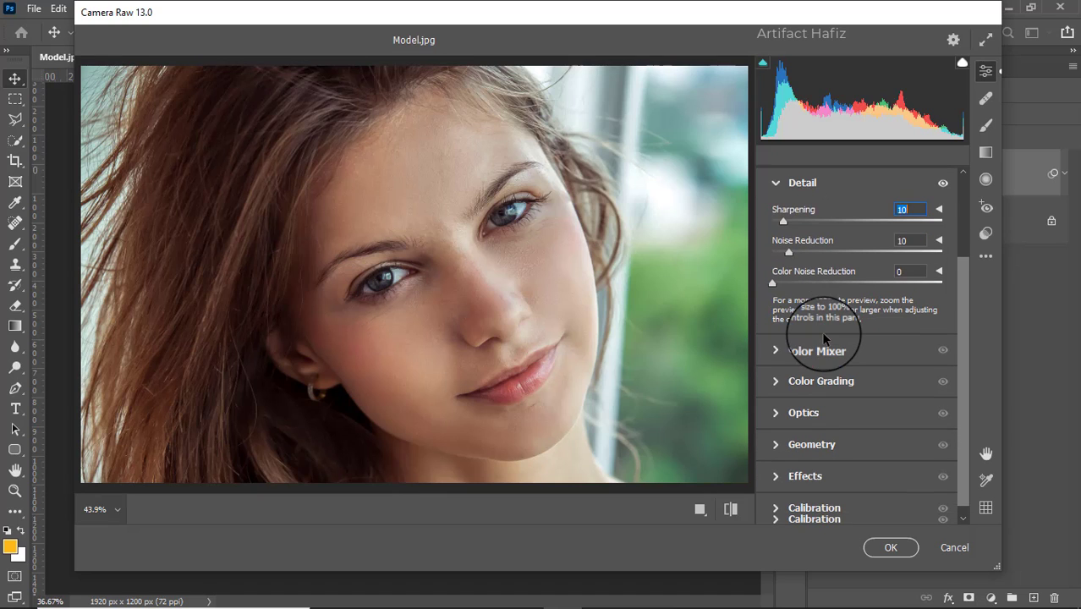
click(774, 350)
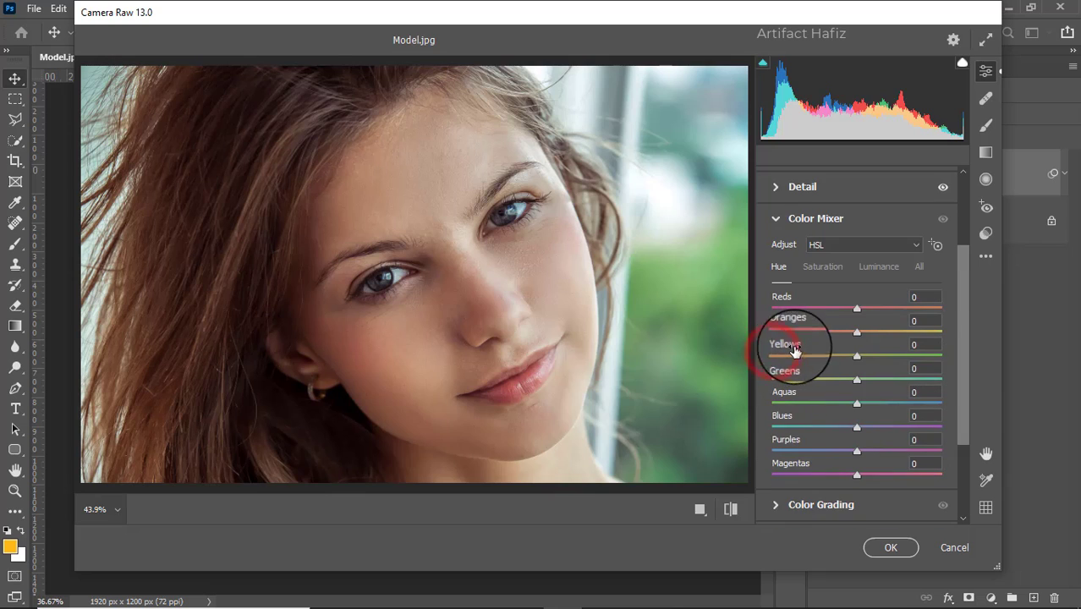
click(830, 273)
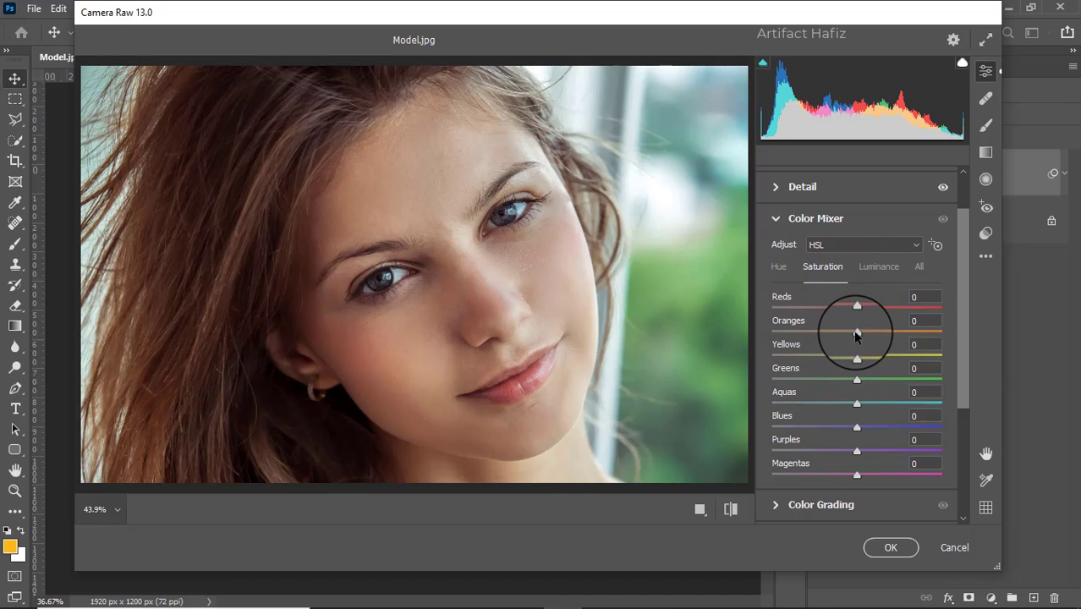
drag(856, 334, 927, 311)
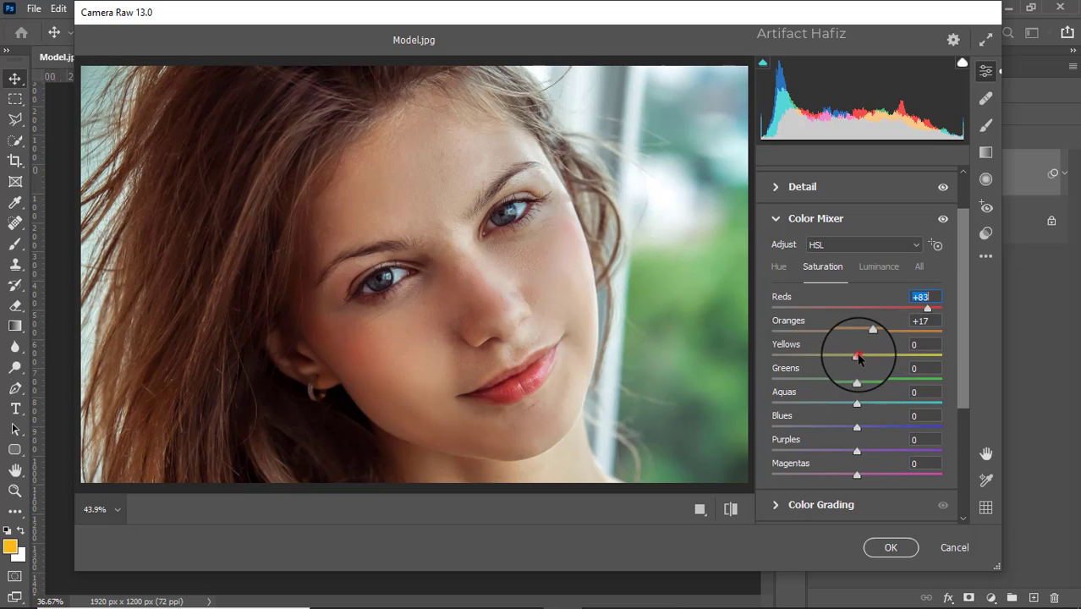
drag(858, 354, 879, 404)
click(857, 404)
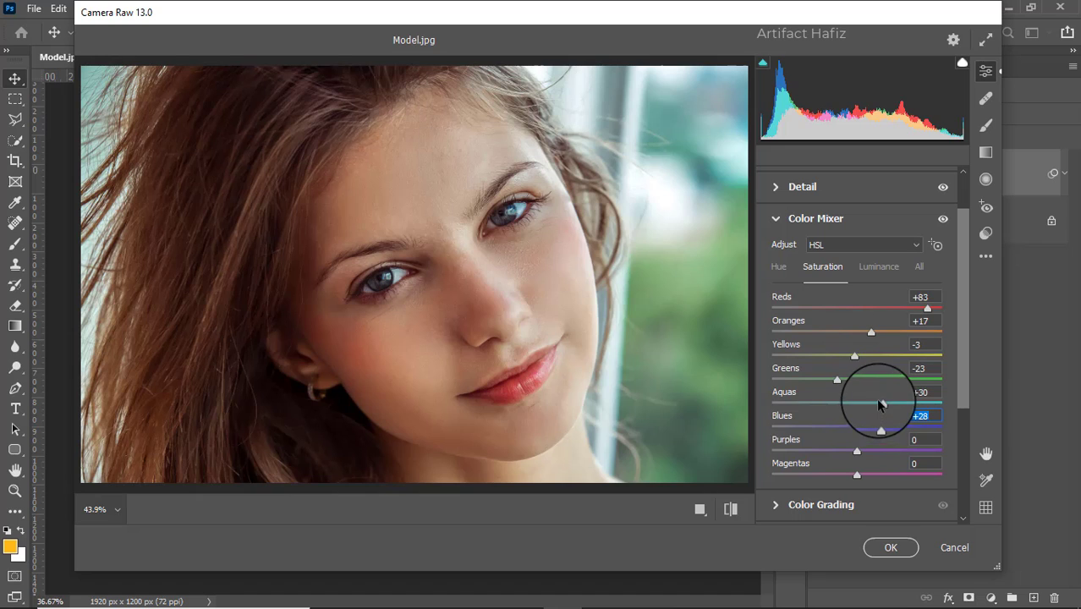
Set the Color Mixer luminance of the warm colors to Reds +27, Oranges +5 and Yellows +11
click(875, 271)
drag(856, 332, 868, 333)
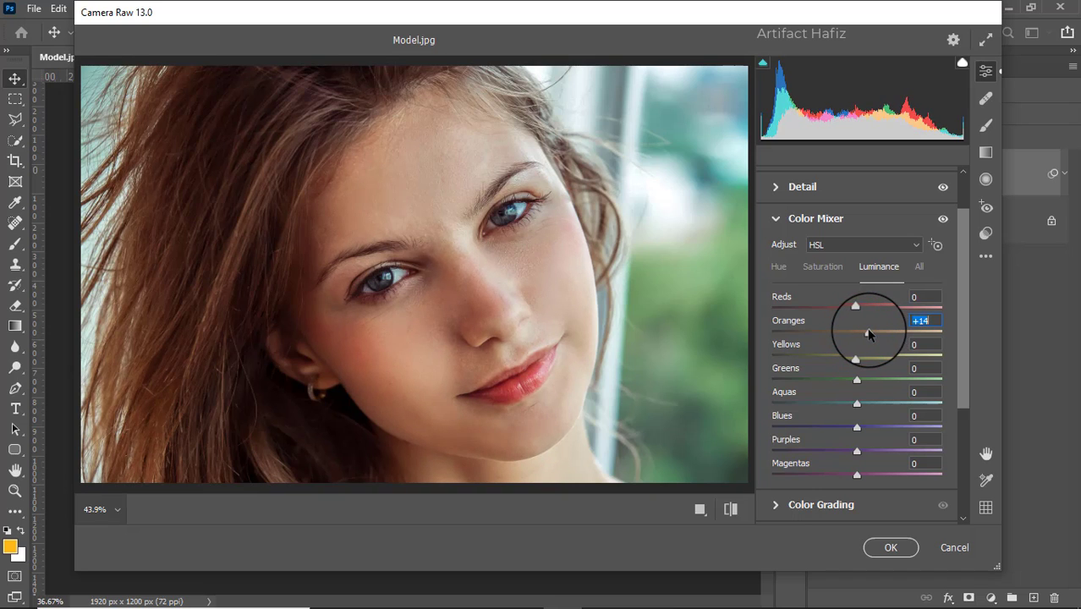
drag(873, 332, 852, 365)
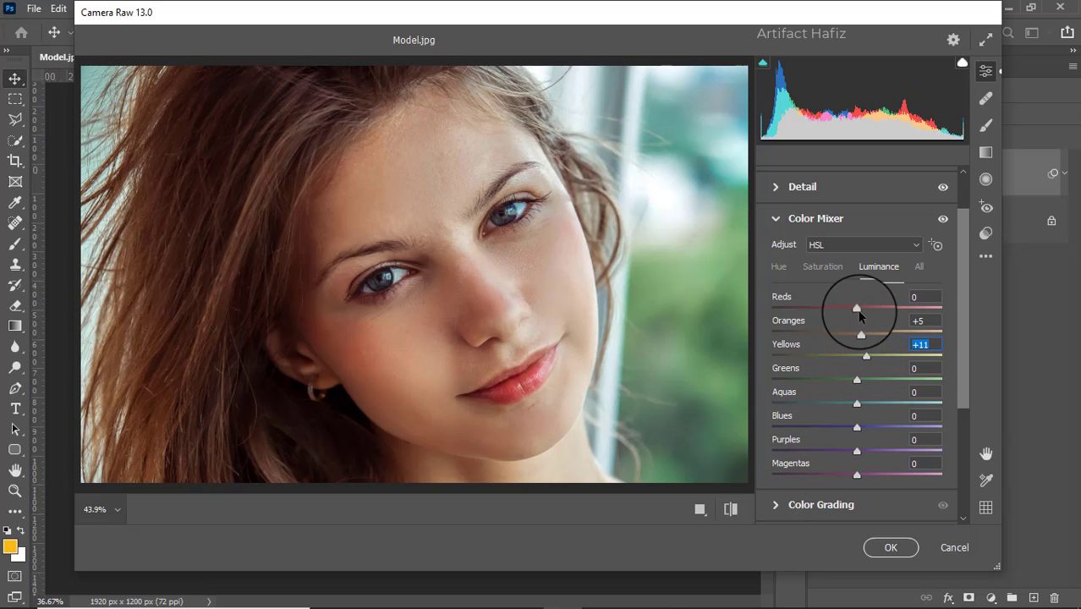
drag(856, 308, 878, 313)
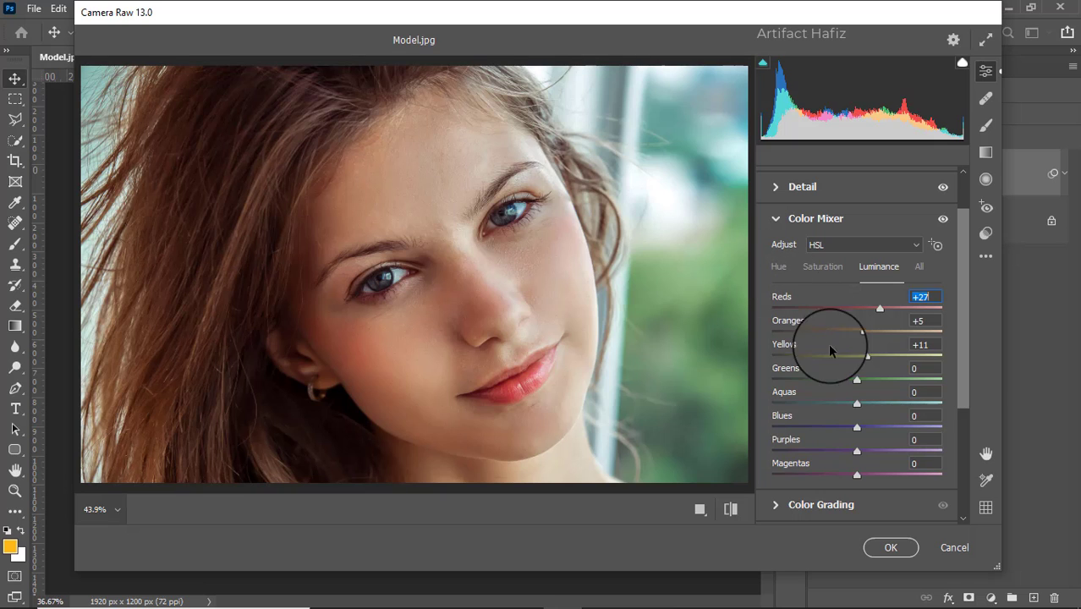
Set the Color Mixer luminance to Greens -20, Aquas -11 and Blues -14, and shift the Greens hue to -24
drag(856, 401, 845, 427)
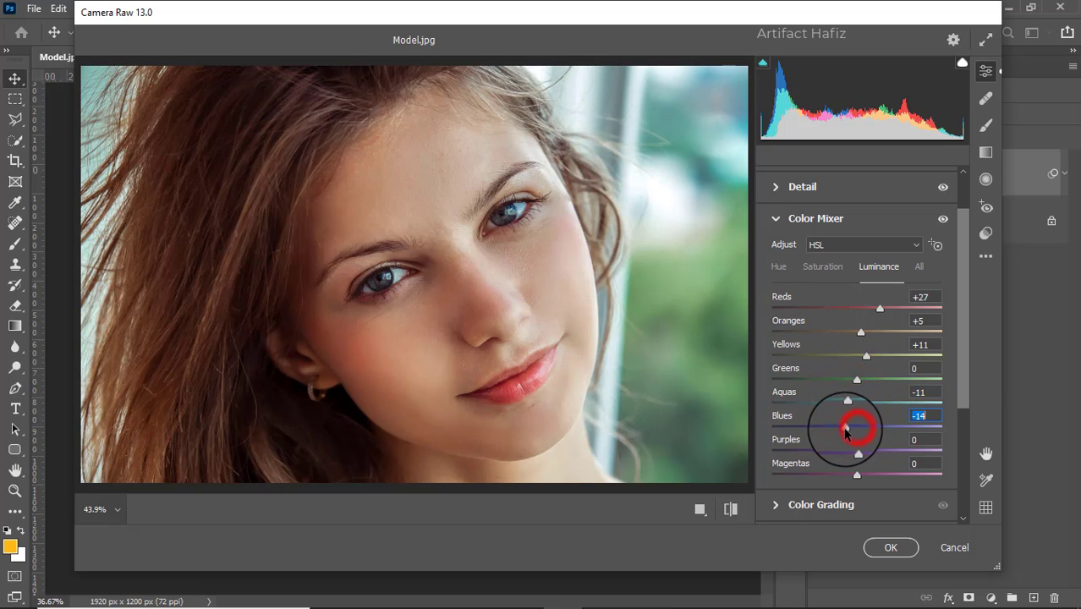
mouse_move(857, 379)
mouse_down()
mouse_move(778, 380)
mouse_move(838, 383)
mouse_up()
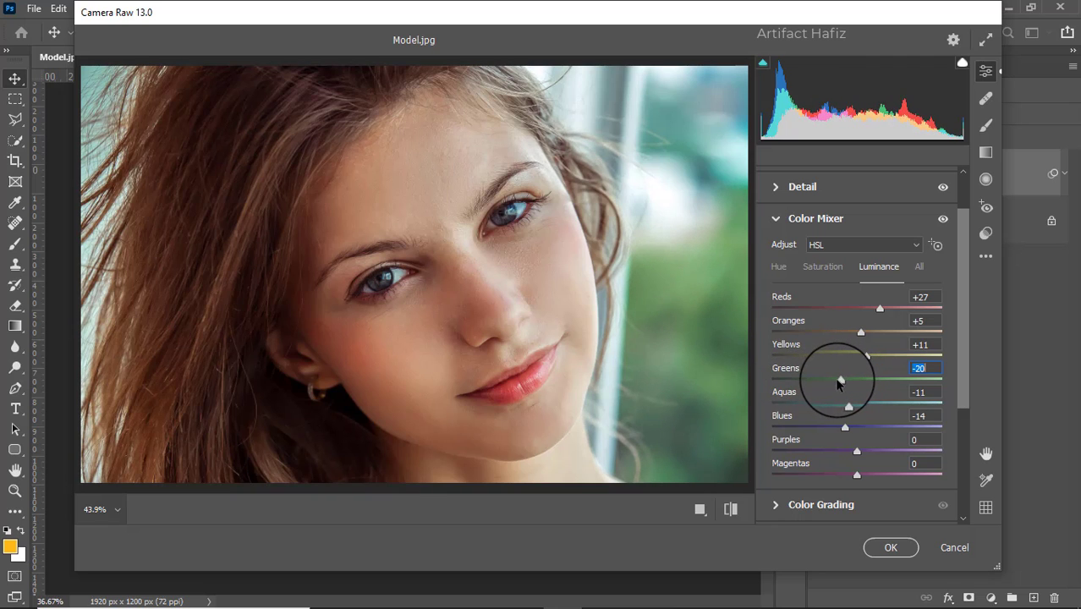
click(778, 267)
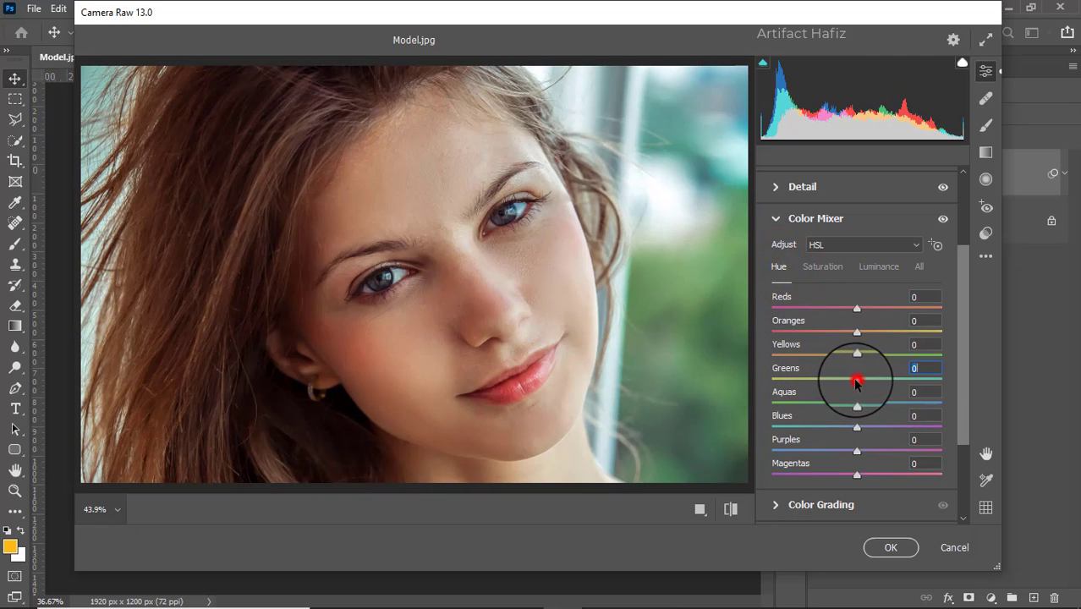
mouse_move(857, 379)
mouse_down()
mouse_move(915, 382)
mouse_move(809, 398)
mouse_move(840, 375)
mouse_up()
Color grade the midtones to hue 37, saturation 11, the shadows to hue 225, saturation 15, and the highlights to hue 45, saturation 29
scroll(841, 374, down, 3)
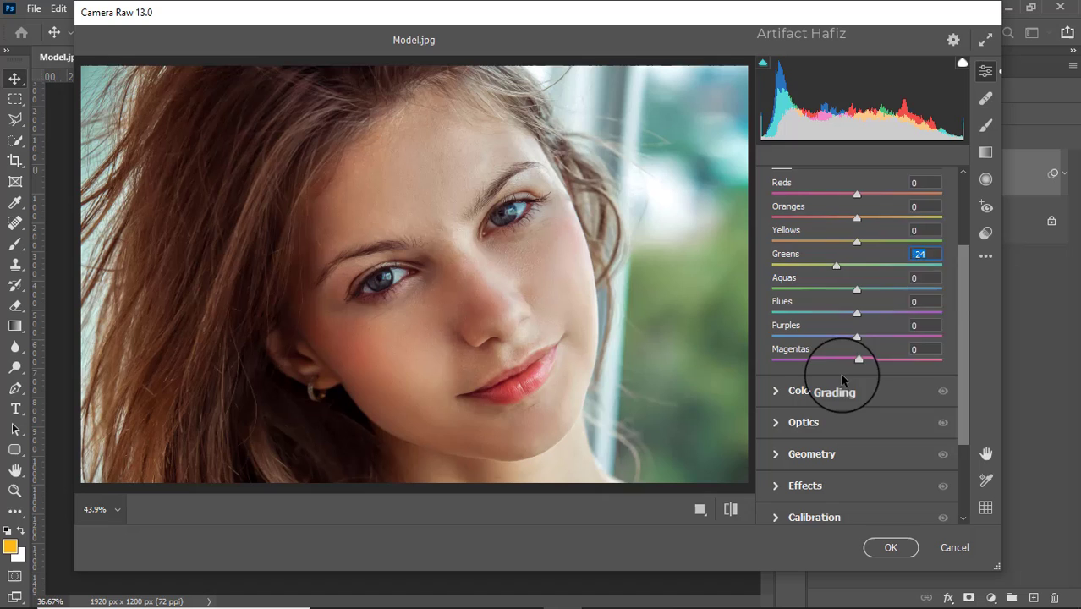
click(776, 380)
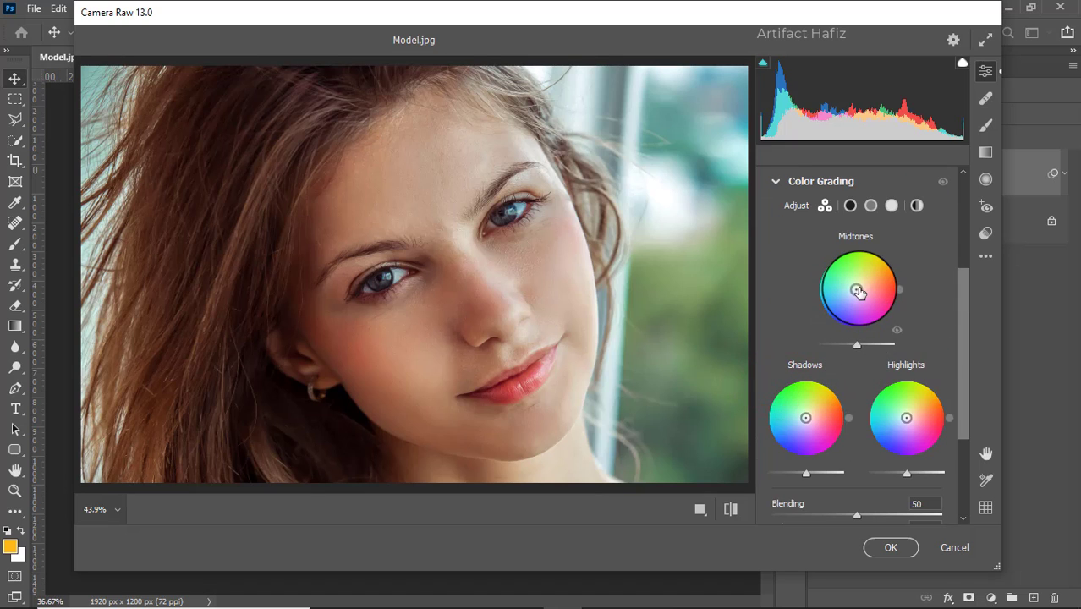
drag(858, 291, 859, 287)
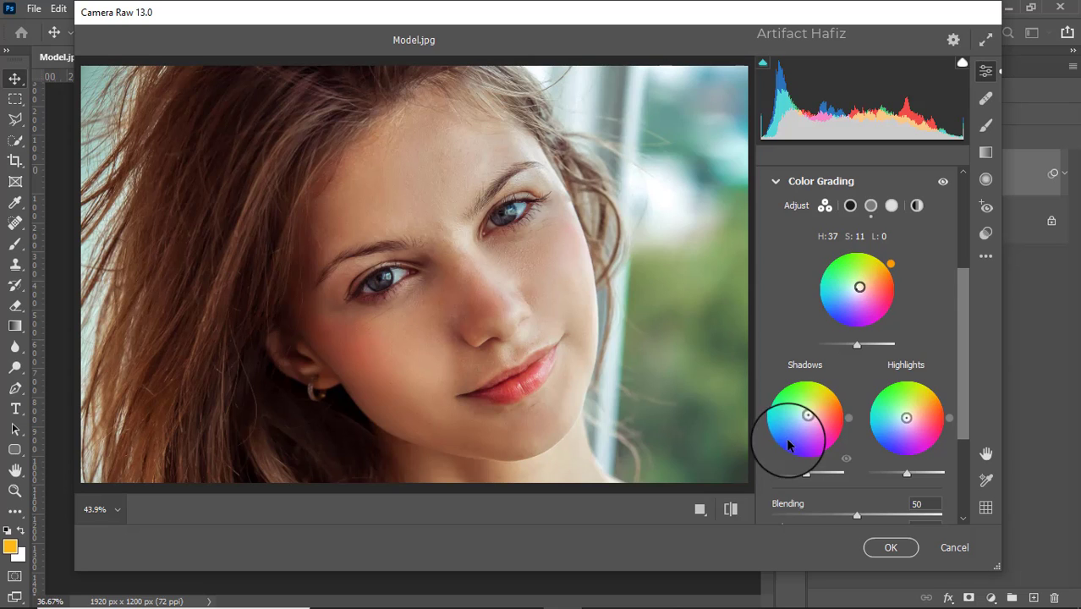
drag(804, 421, 801, 421)
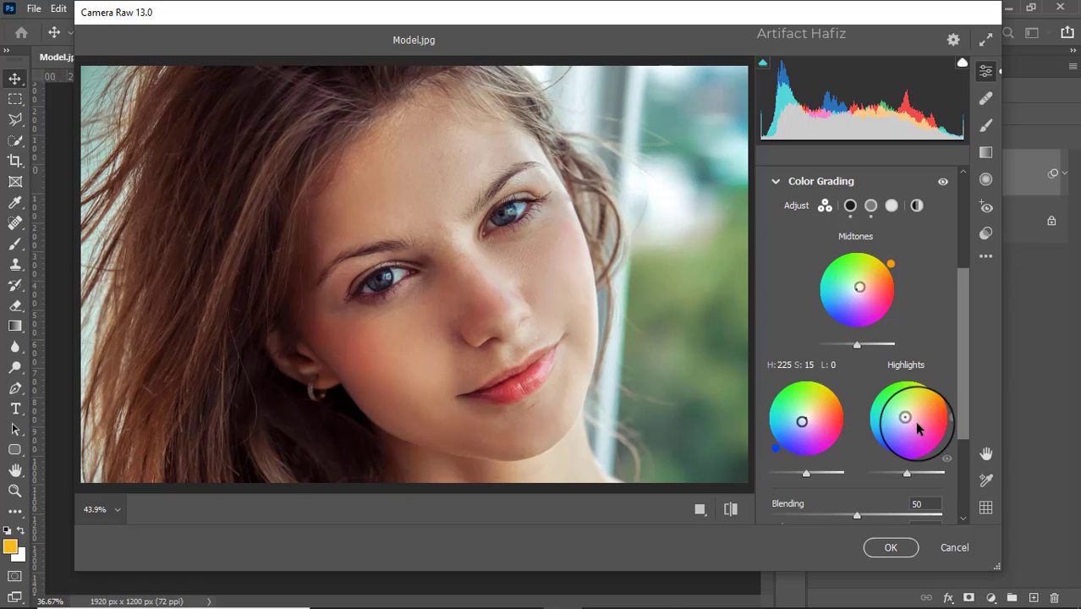
drag(907, 418, 912, 410)
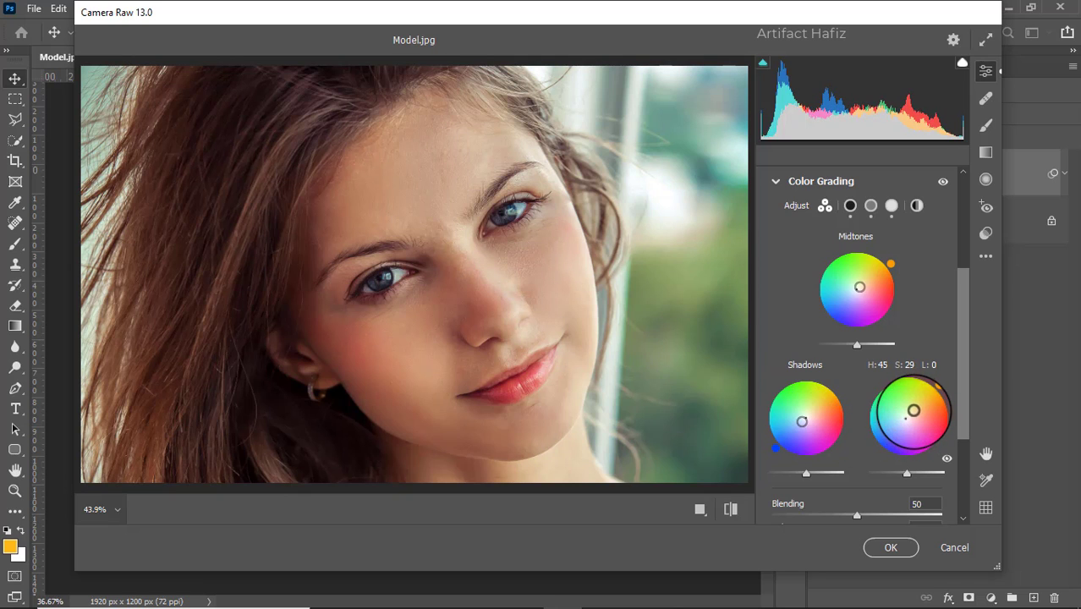
Add a dark vignette around the portrait with Vignetting at -55
scroll(912, 411, down, 3)
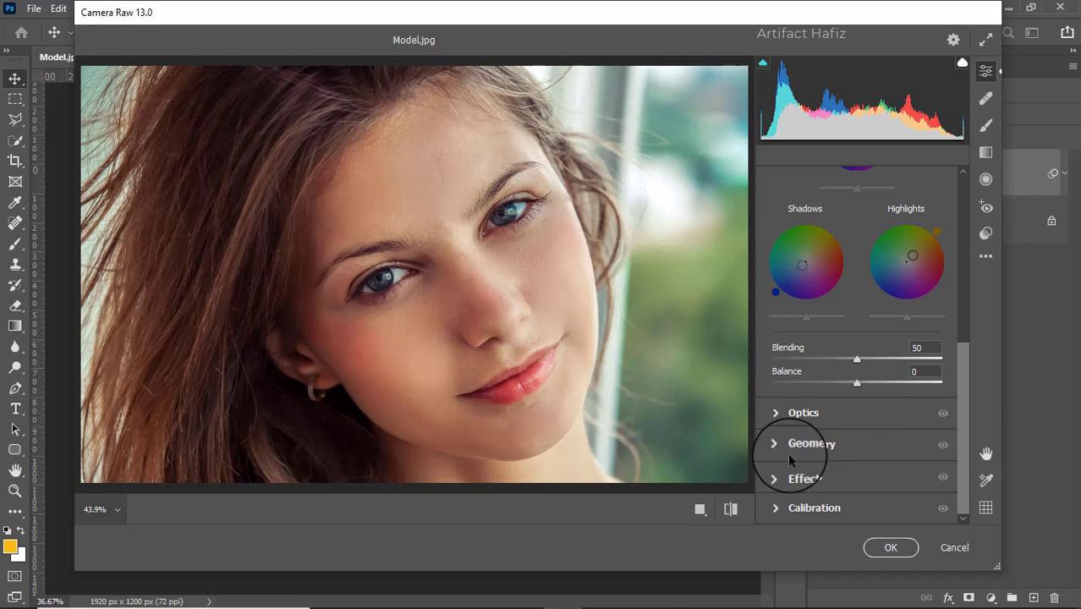
click(775, 476)
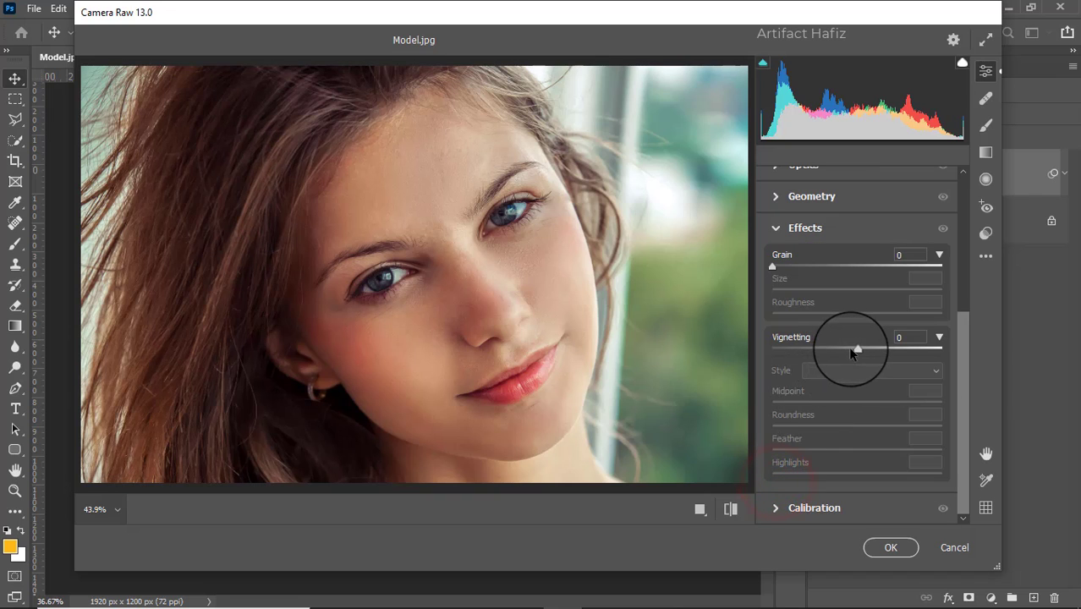
drag(852, 353, 808, 347)
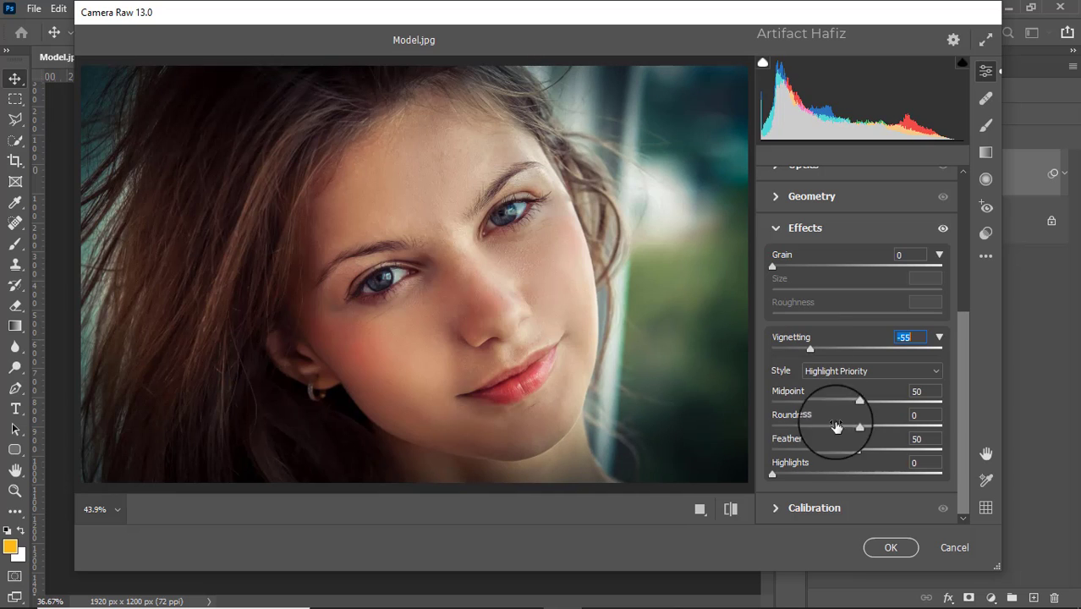
Refine the vignette with Roundness +100, Feather 82, Midpoint 33 and Vignetting -42
drag(858, 425, 1006, 423)
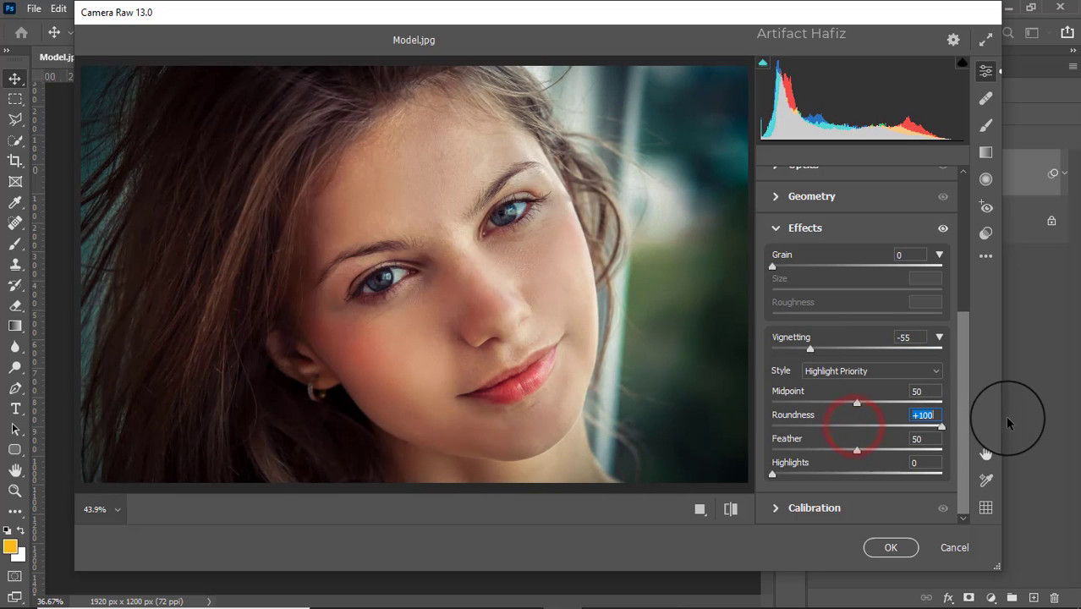
drag(857, 449, 913, 450)
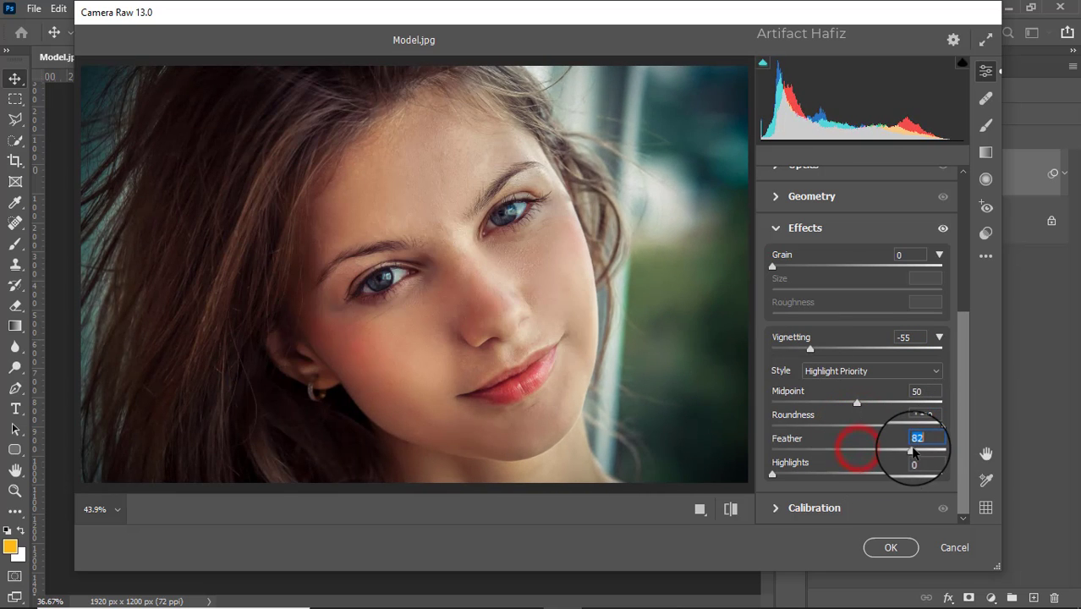
drag(856, 402, 826, 412)
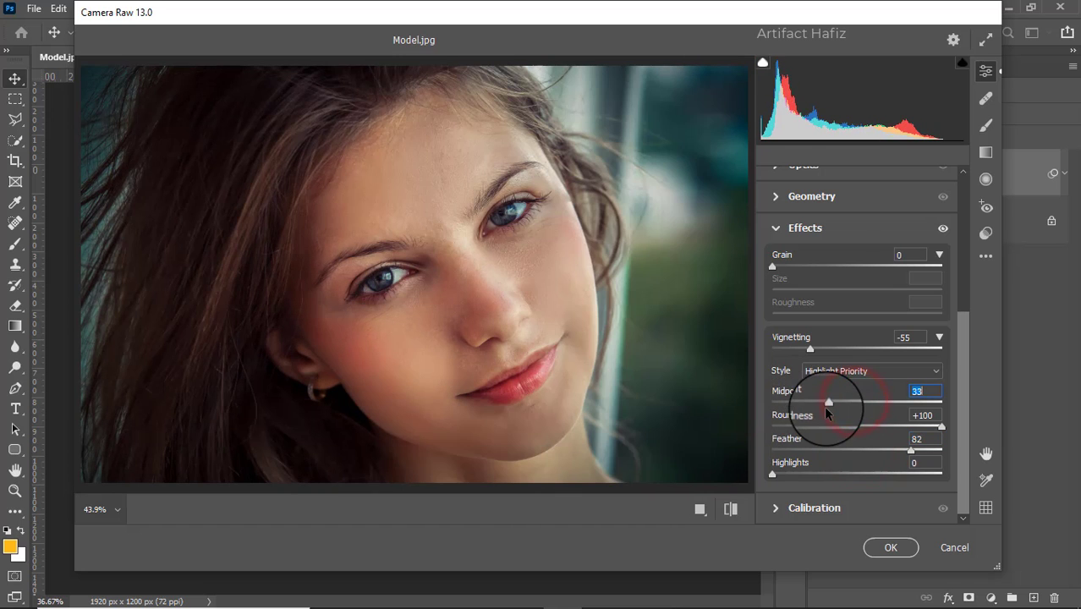
mouse_move(810, 349)
mouse_down()
mouse_move(837, 351)
mouse_move(826, 353)
mouse_up()
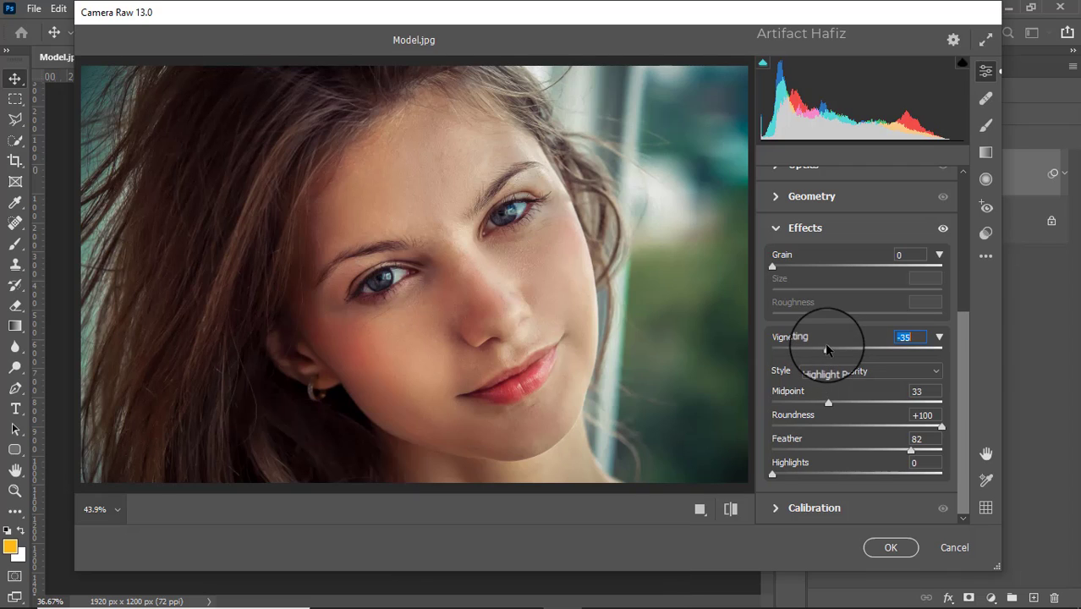
drag(826, 355, 819, 350)
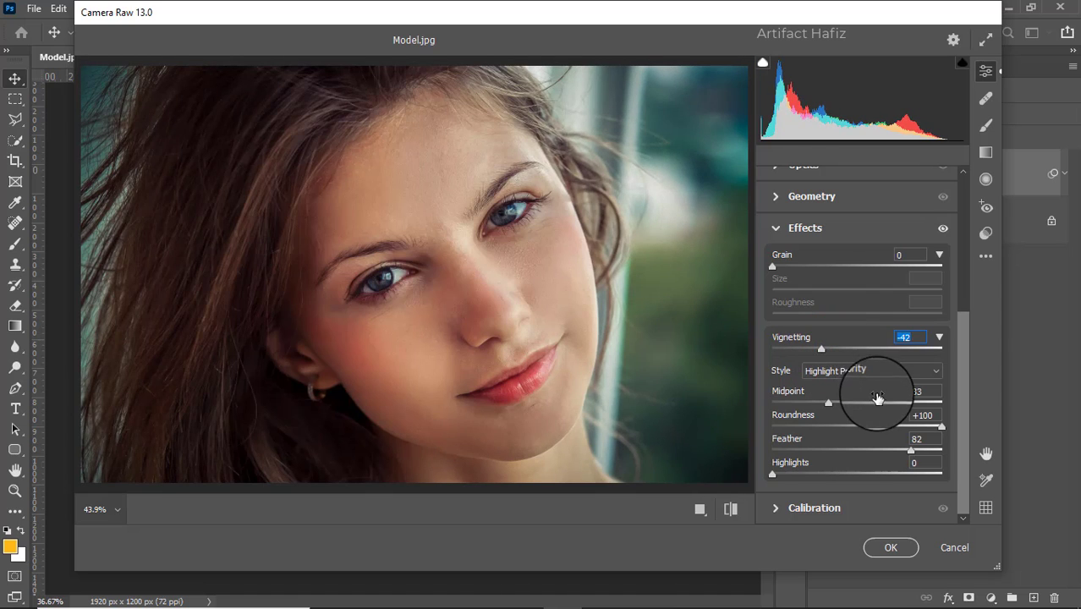
Set the Calibration primary saturations to Red +2, Green +3 and Blue +4, apply the filter and compare the layer before and after
click(776, 509)
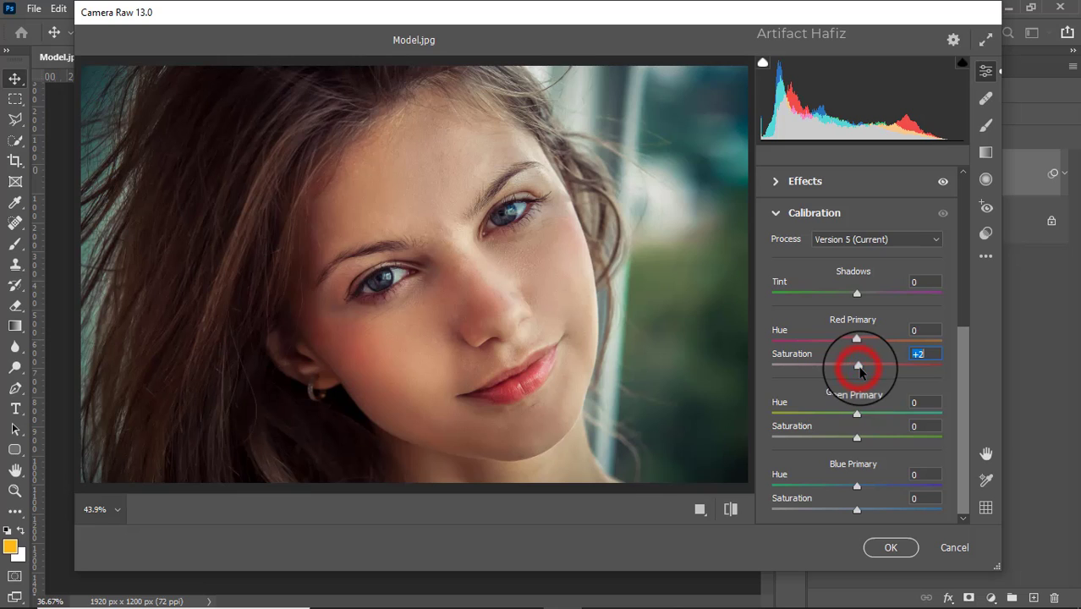
drag(857, 437, 859, 437)
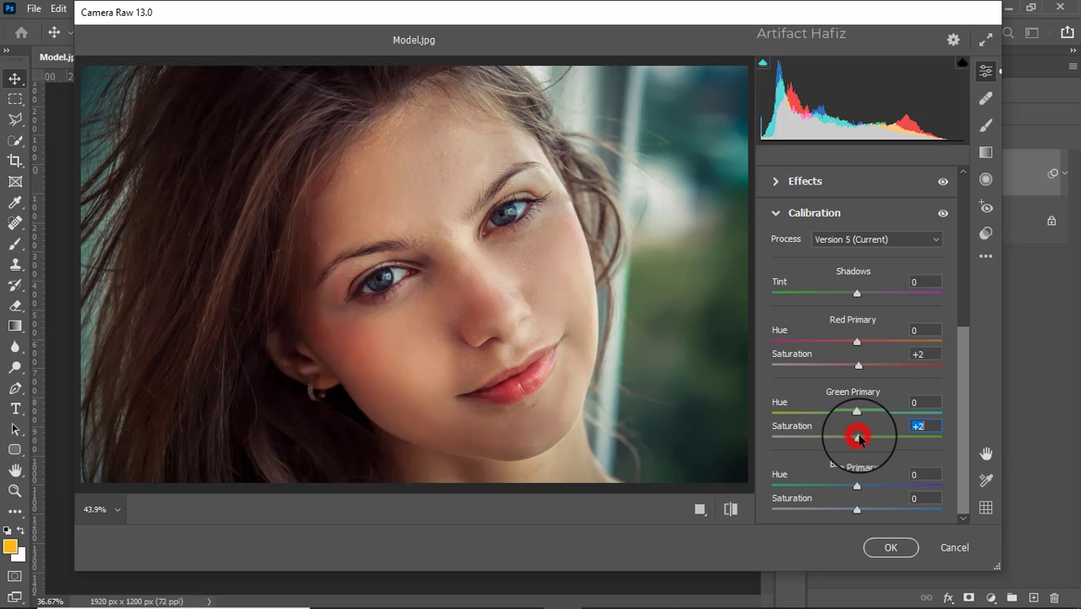
drag(856, 509, 860, 511)
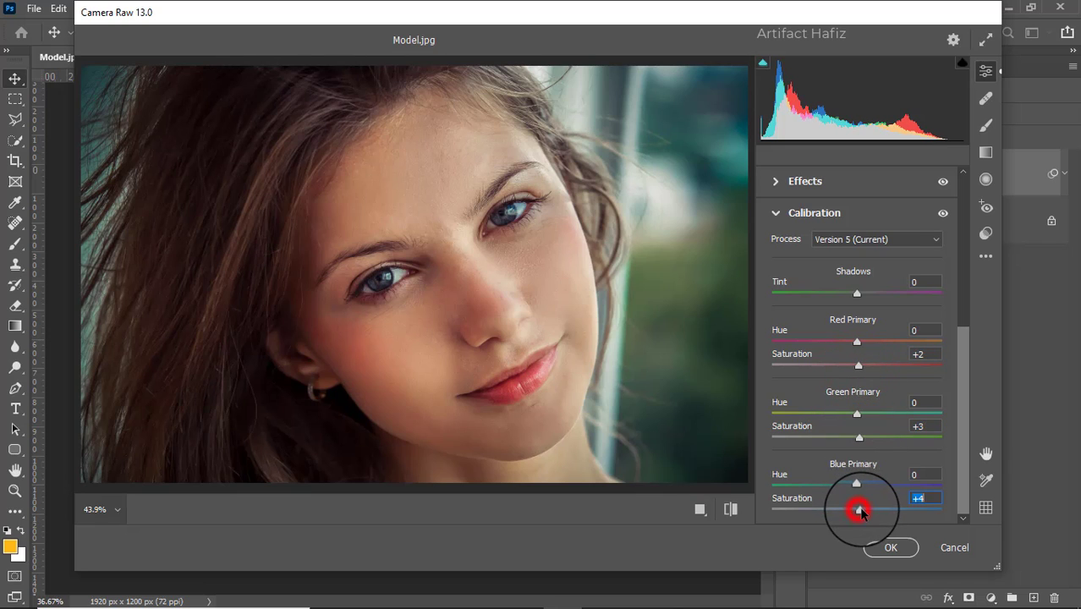
click(884, 548)
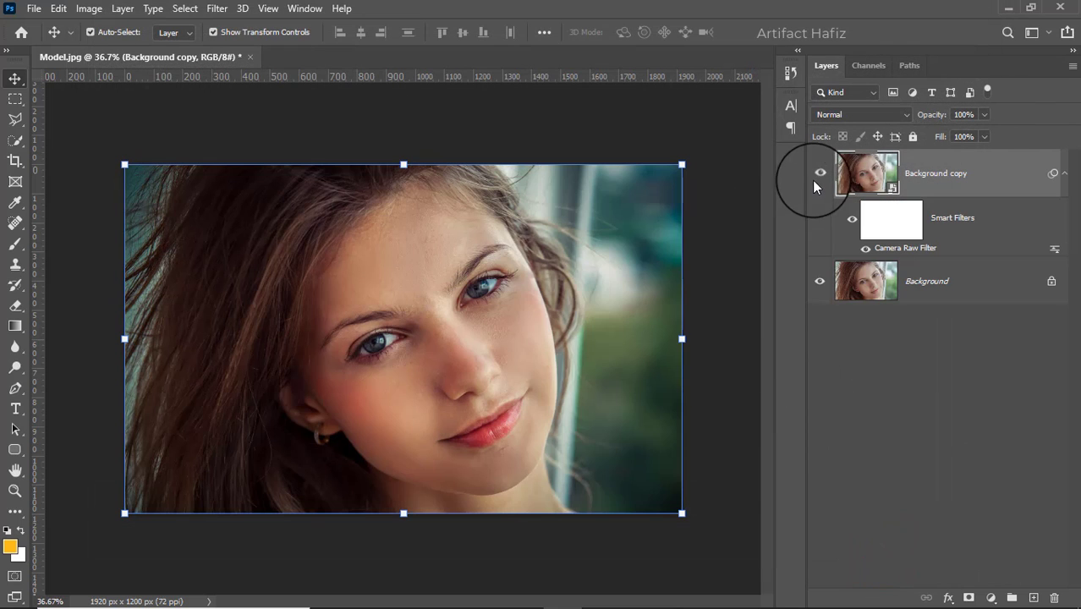
click(818, 173)
click(817, 173)
Add a Curves adjustment layer above Background copy with one shadow point and one highlight point on the RGB curve
click(966, 173)
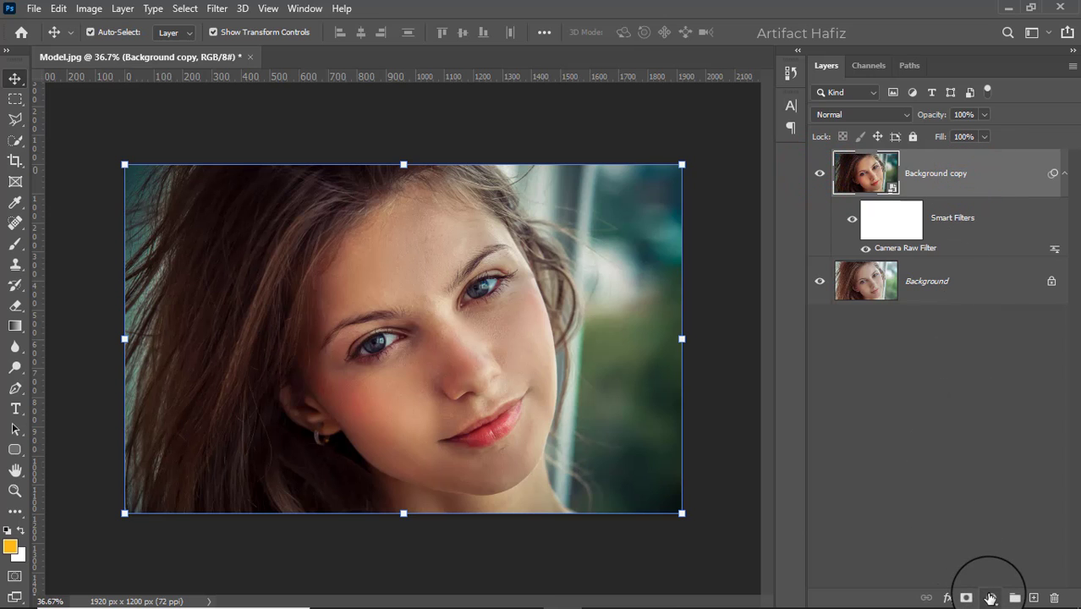
click(989, 597)
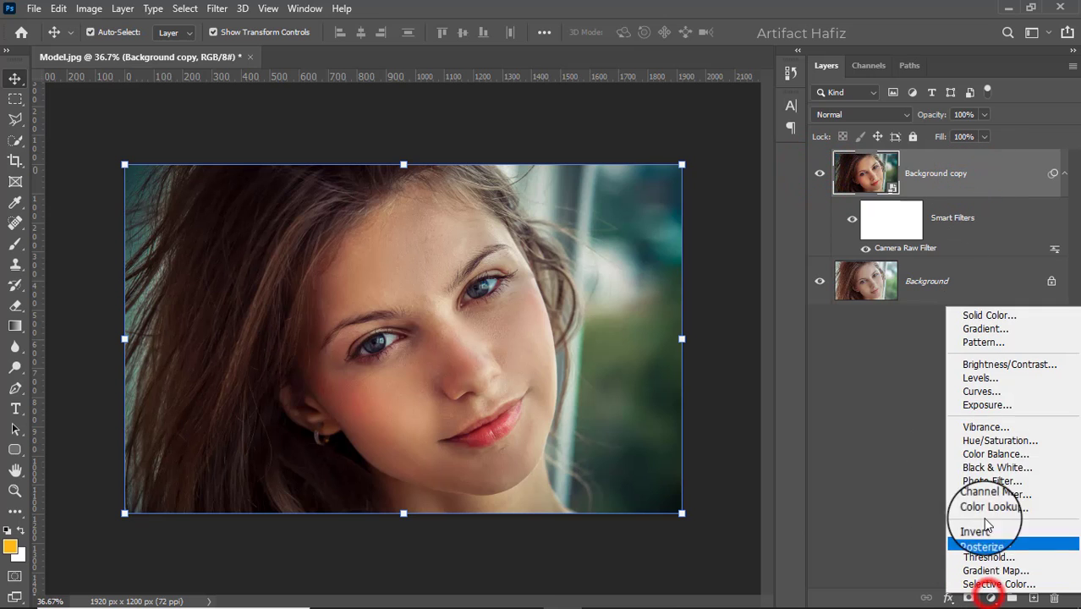
click(985, 388)
drag(917, 351, 915, 355)
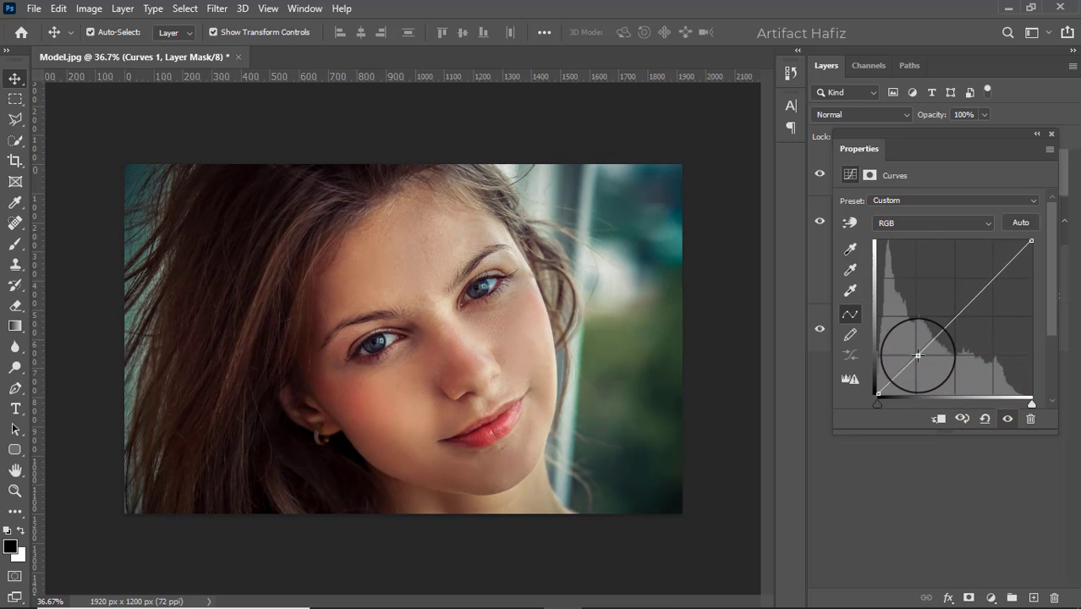
drag(994, 282, 992, 277)
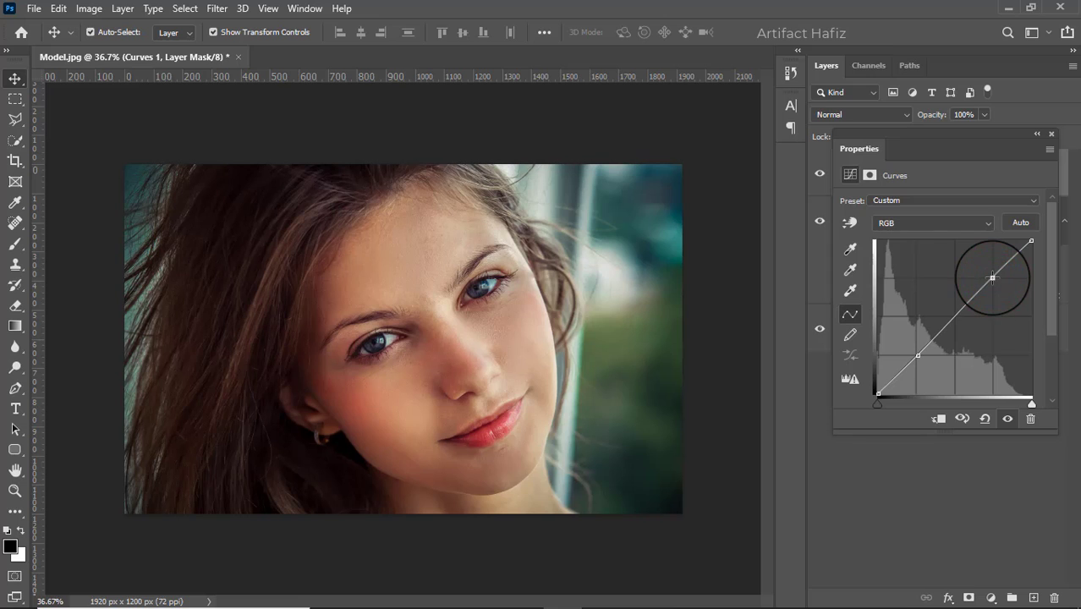
click(1051, 134)
Add a Color Lookup adjustment layer with the Fuji F125 Kodak 2395 (by Adobe) 3D LUT and lower its opacity to 29%
click(990, 597)
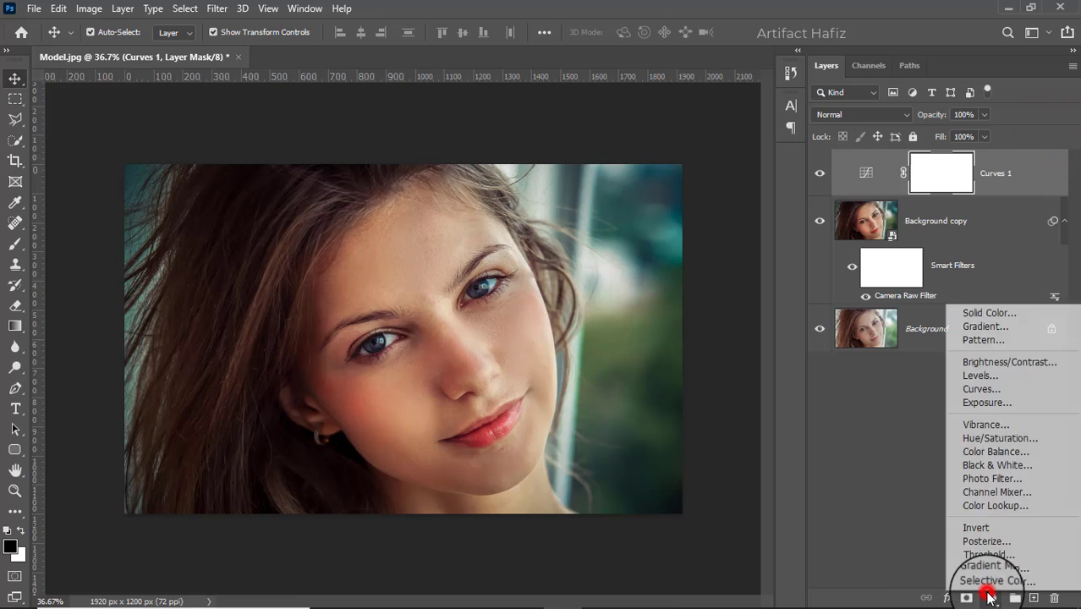
click(981, 504)
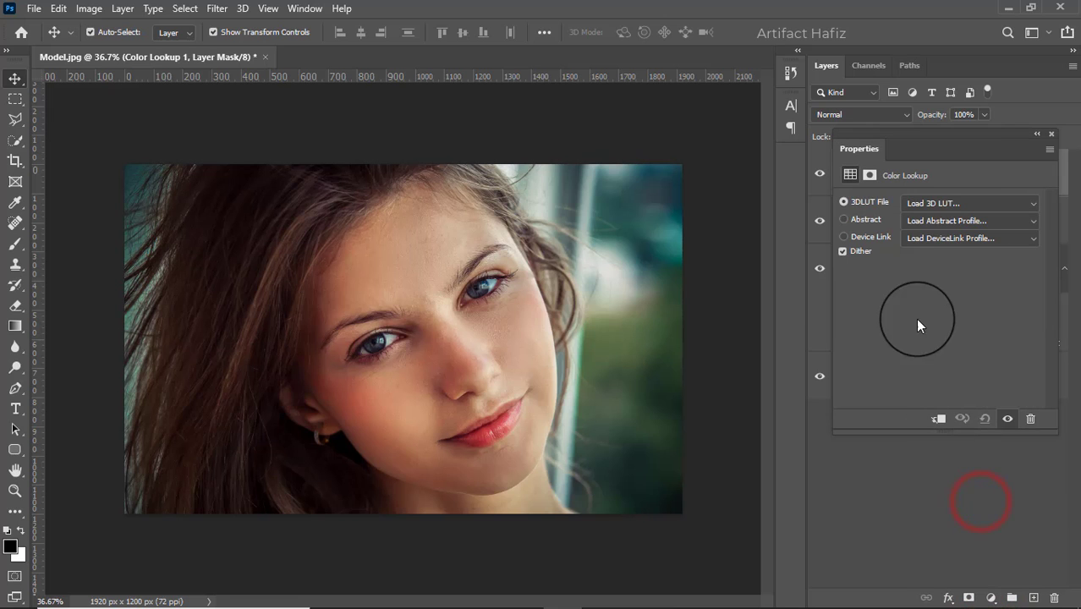
click(924, 204)
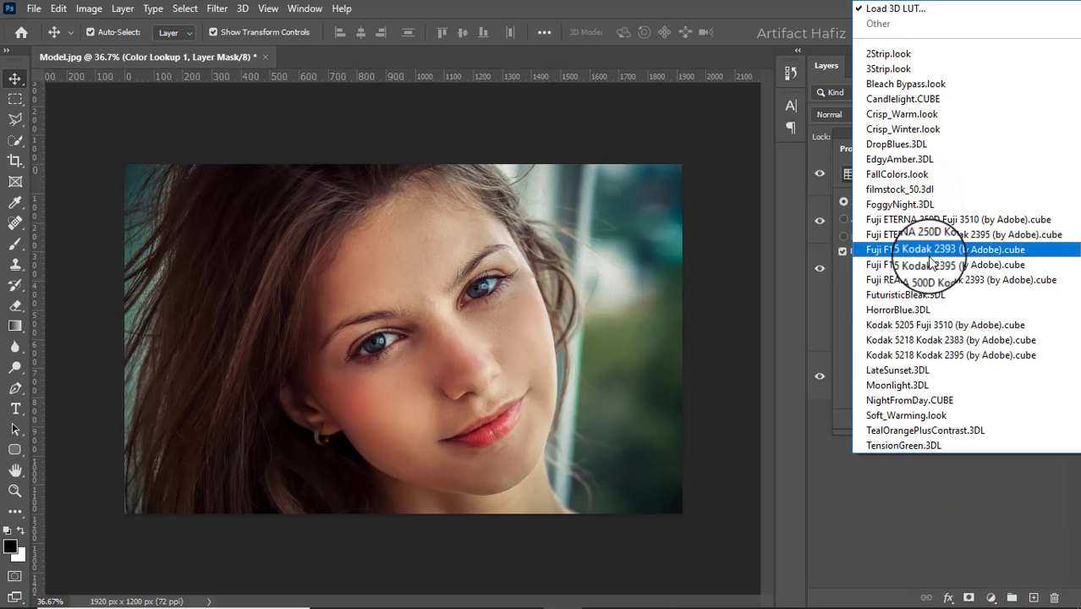
click(930, 264)
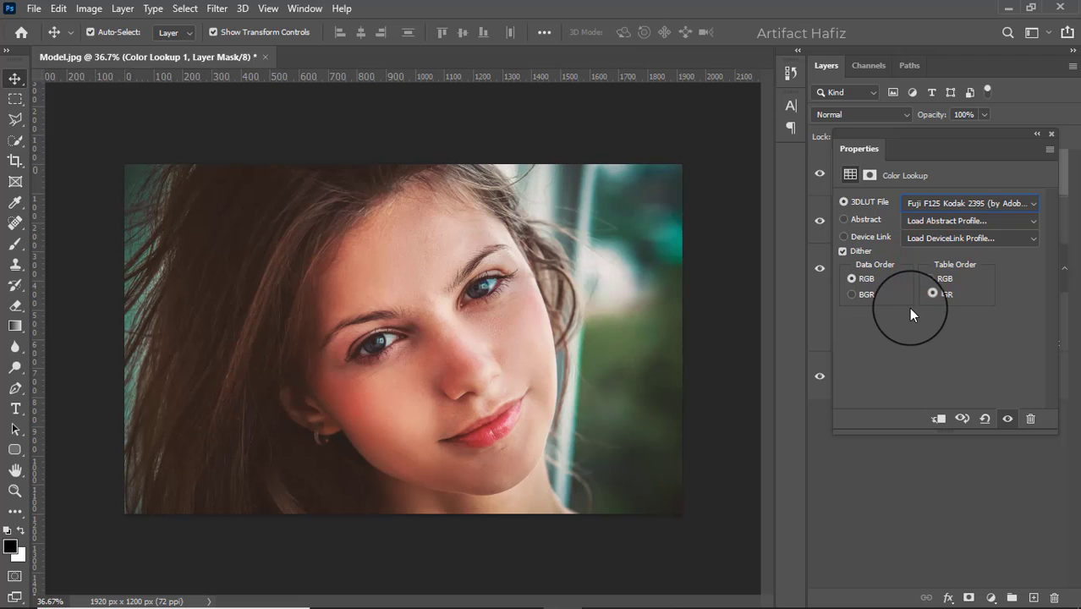
click(1052, 137)
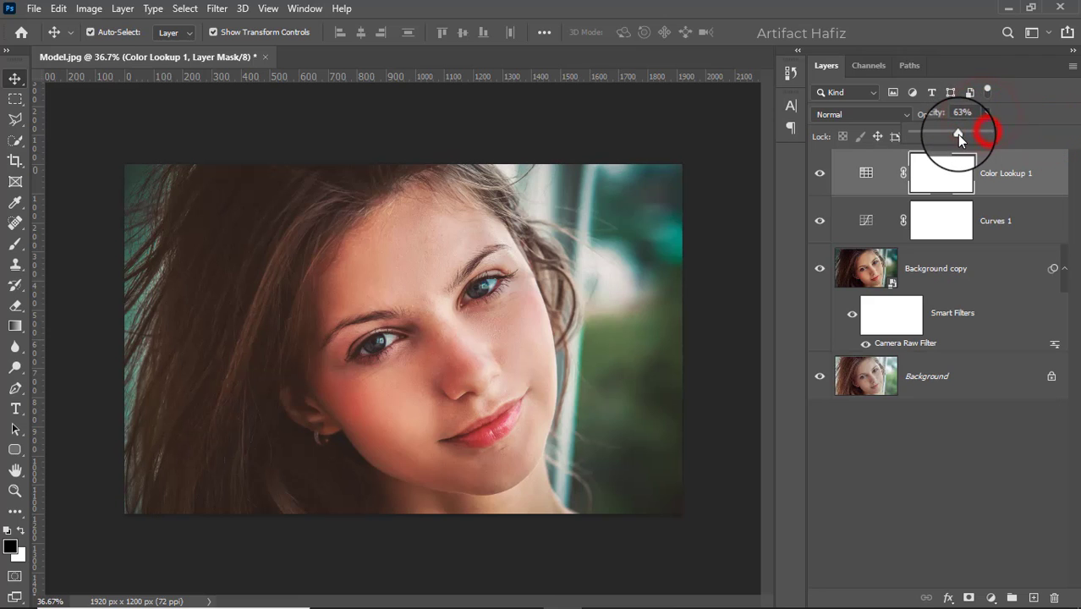
drag(956, 134, 933, 135)
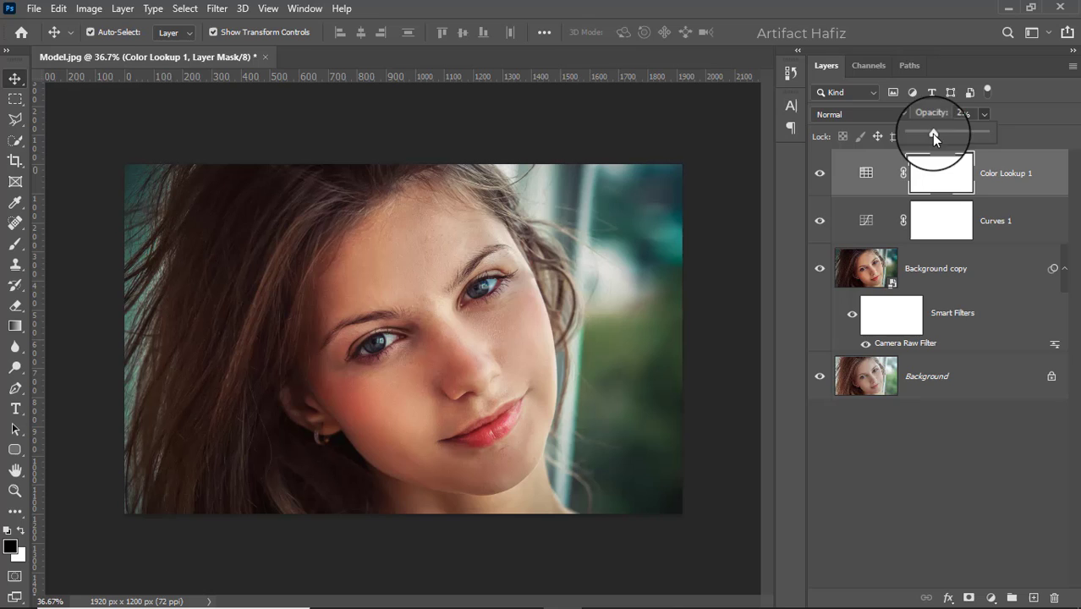
Stamp all visible layers into a new layer above Color Lookup 1 and convert it for smart filters
click(1002, 186)
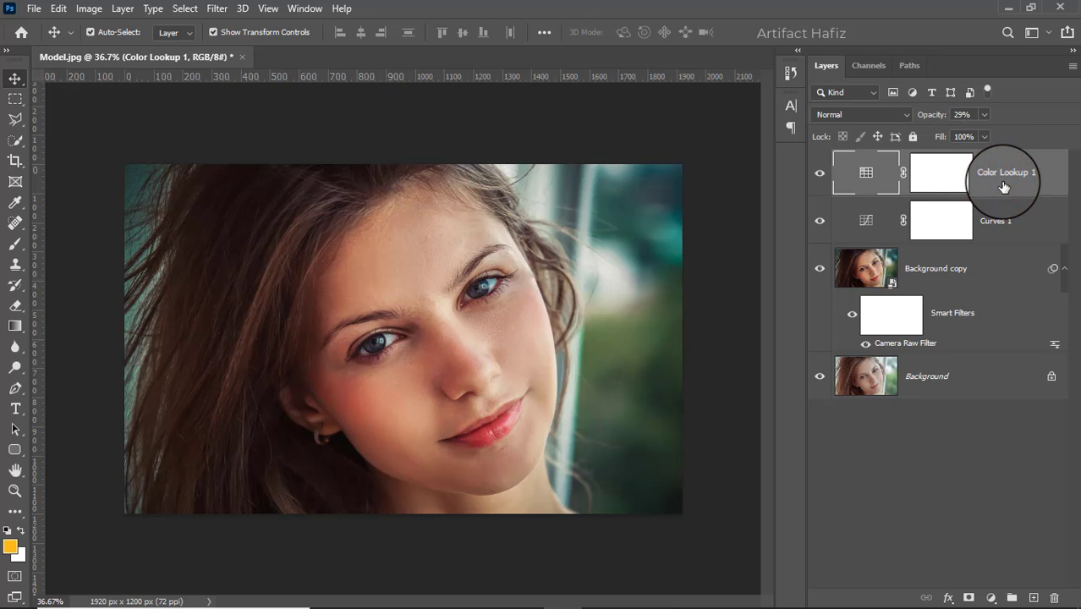
key(ctrl+alt+shift+e)
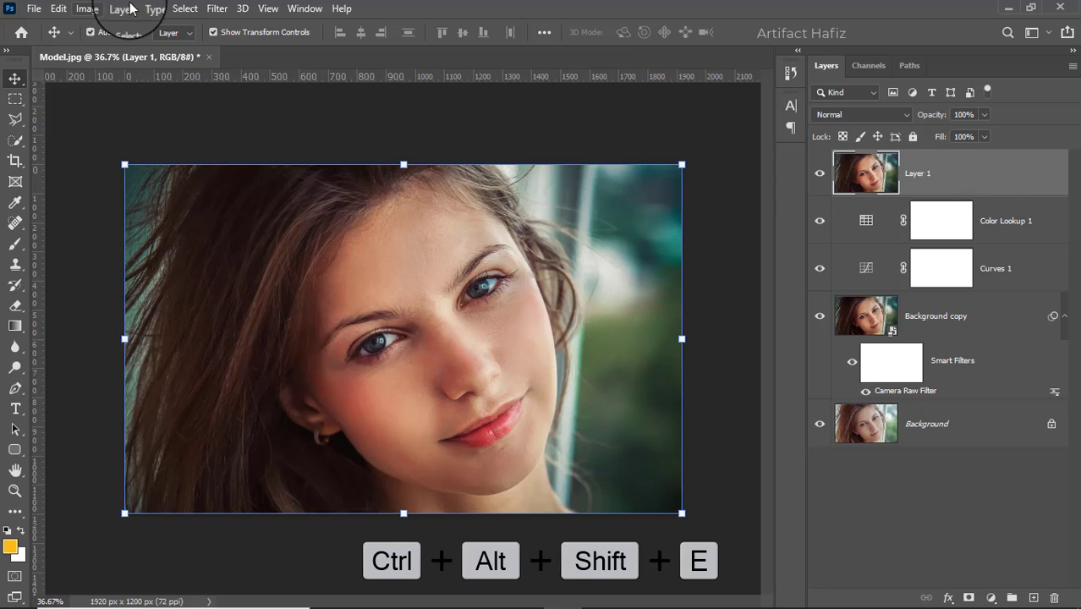
click(217, 9)
click(218, 47)
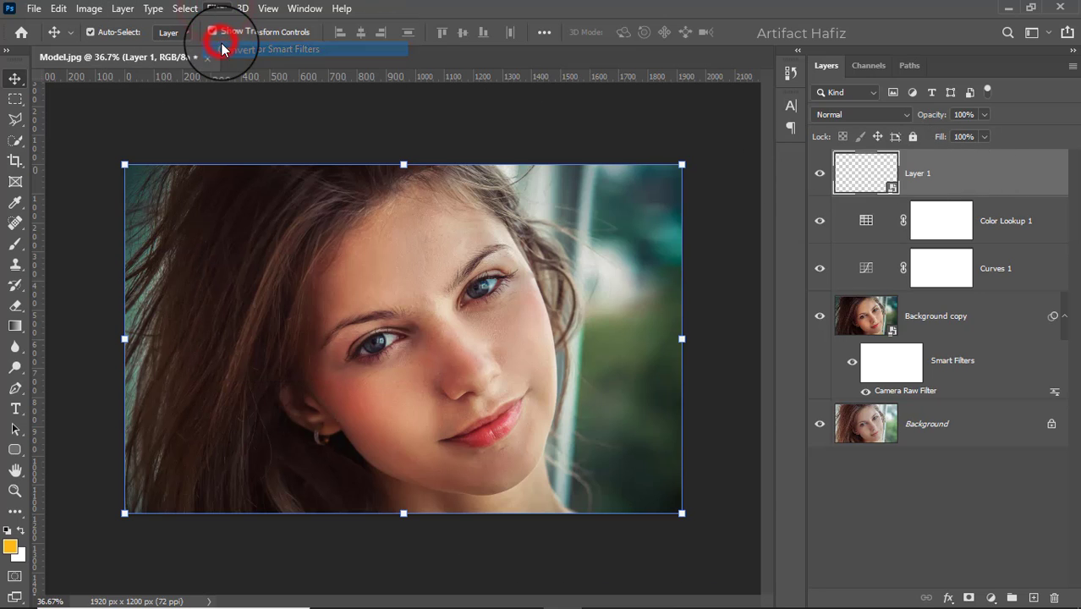
Invert the colors of Layer 1 and set its blend mode to Vivid Light
click(86, 10)
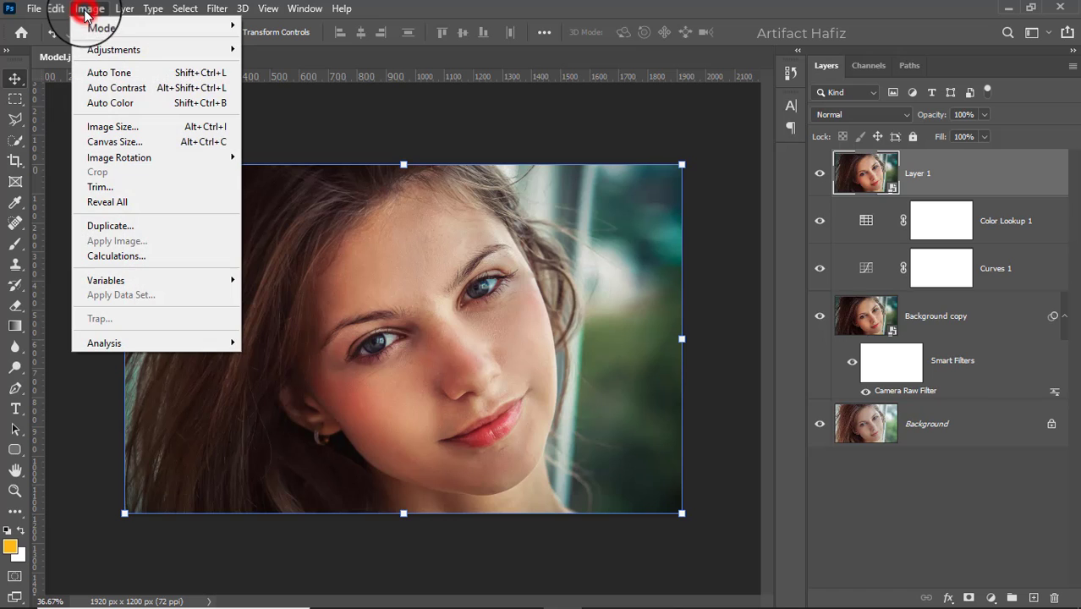
mouse_move(218, 50)
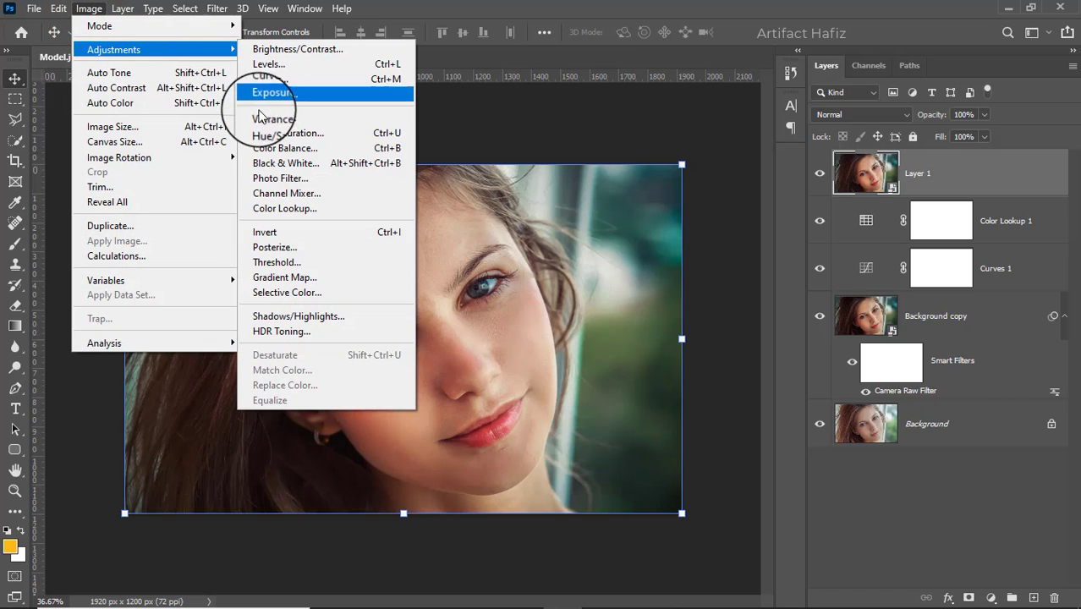
click(272, 233)
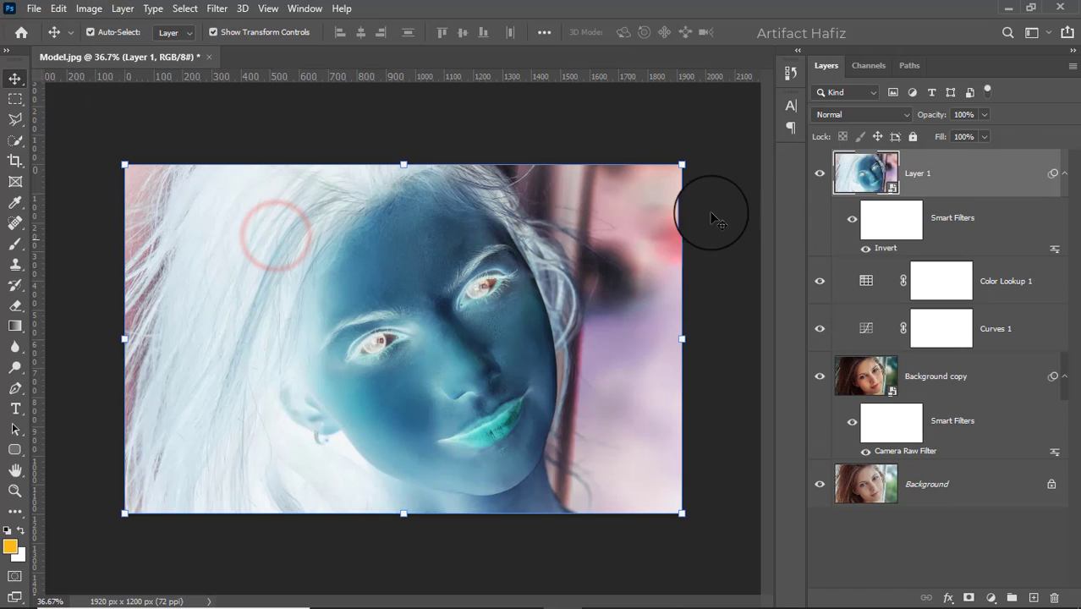
click(833, 115)
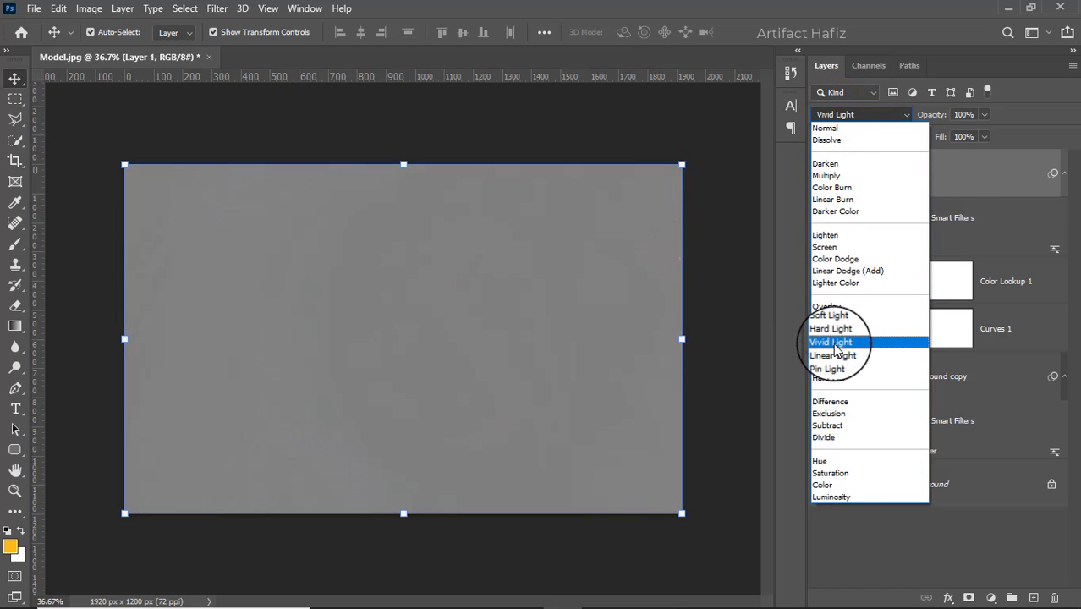
click(831, 341)
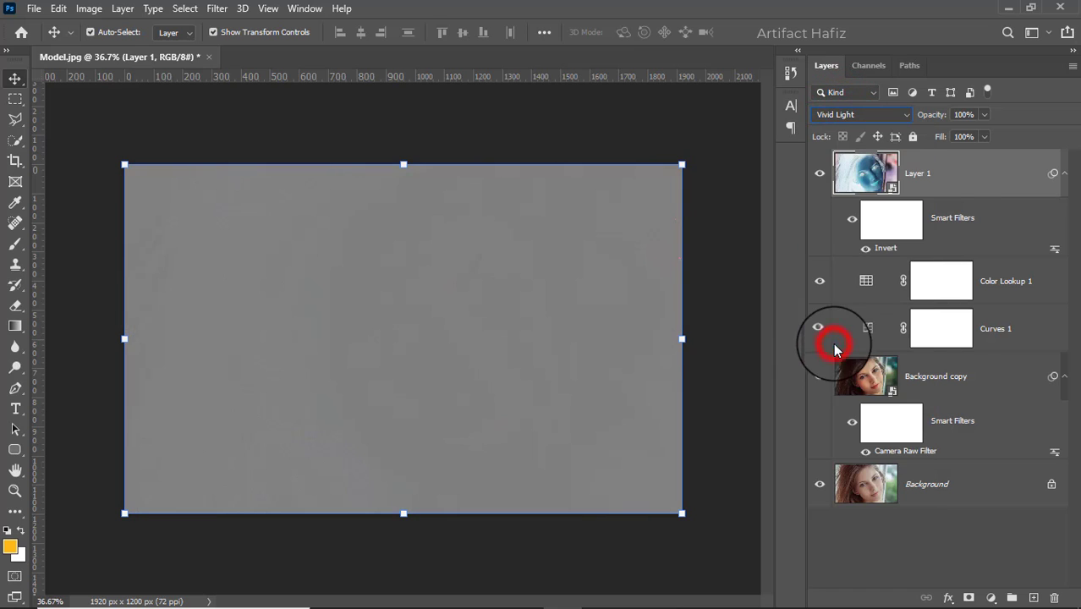
Apply a High Pass filter with a radius of 8.8 pixels to Layer 1
click(217, 8)
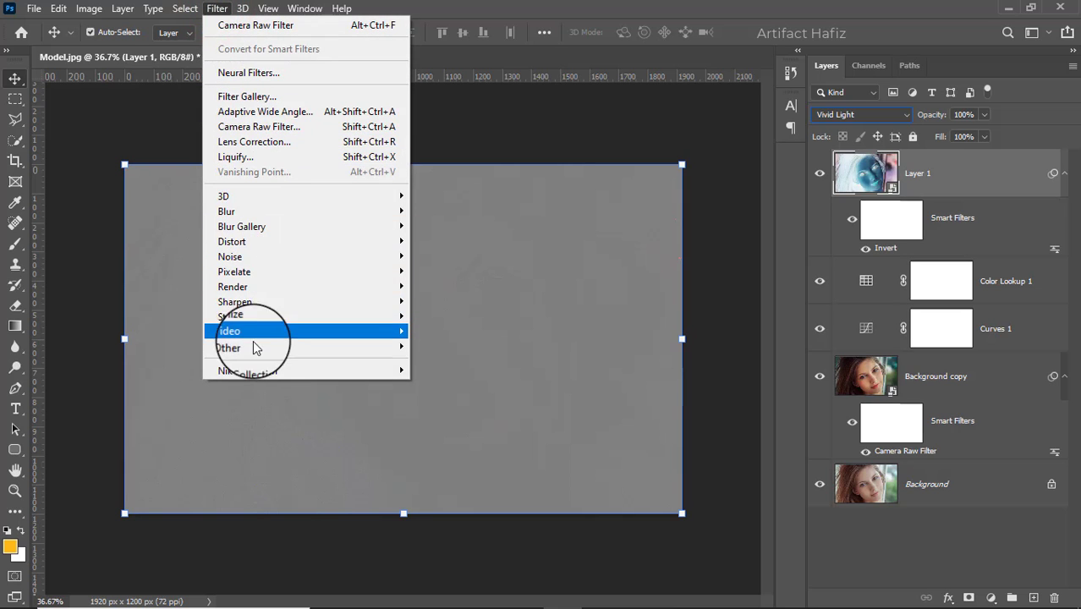
mouse_move(296, 348)
click(427, 364)
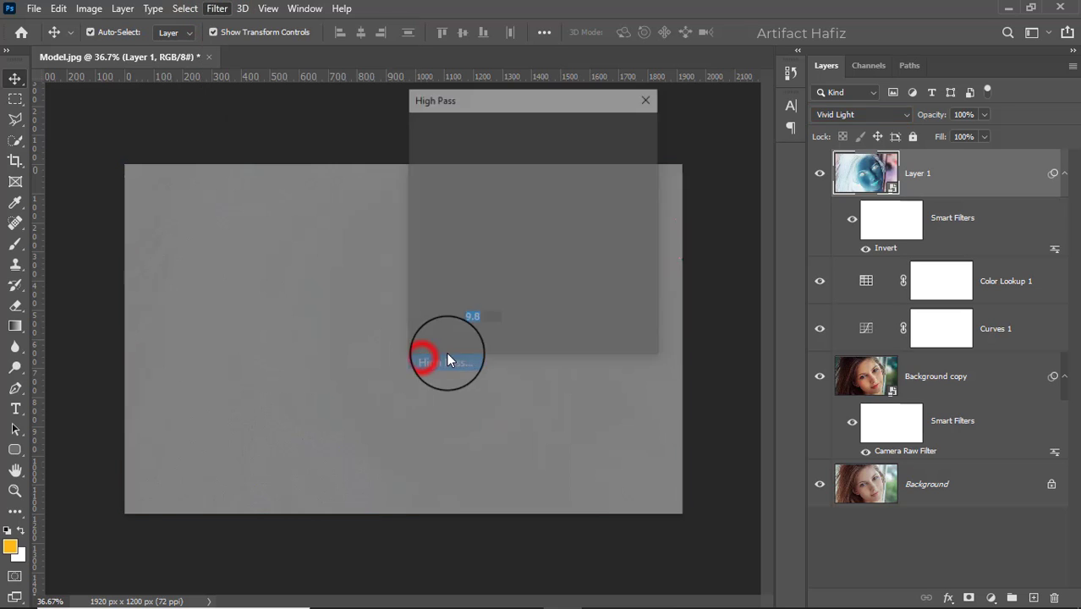
drag(471, 103, 677, 139)
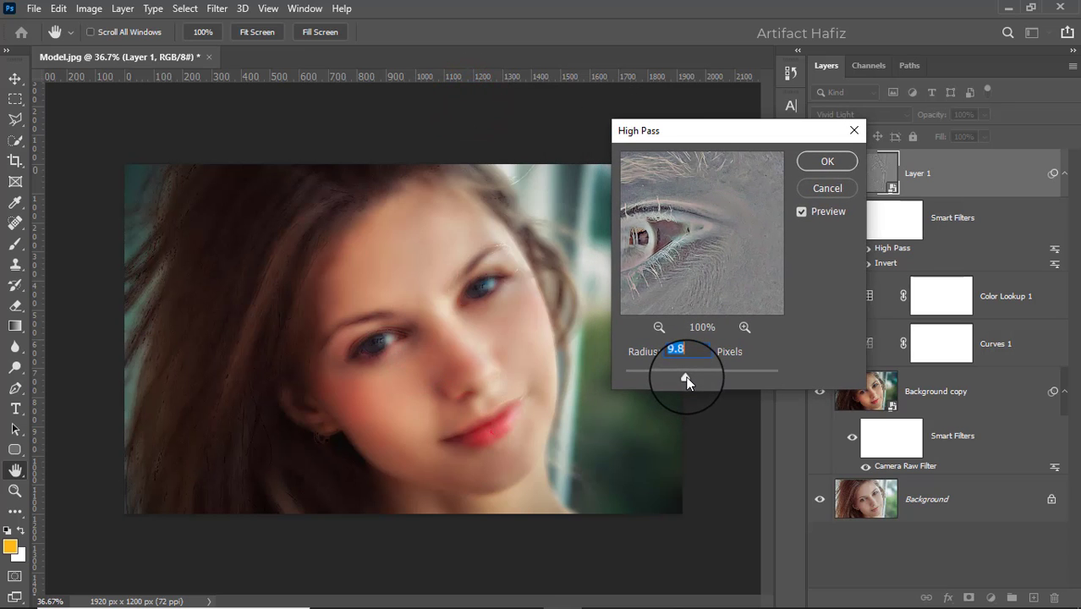
drag(676, 378, 681, 377)
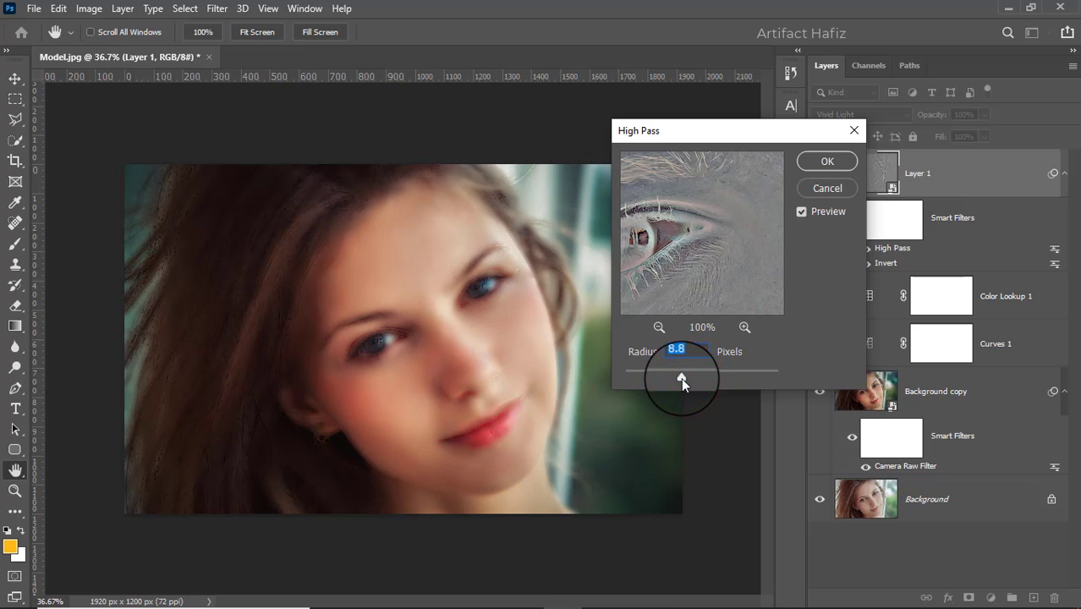
click(825, 161)
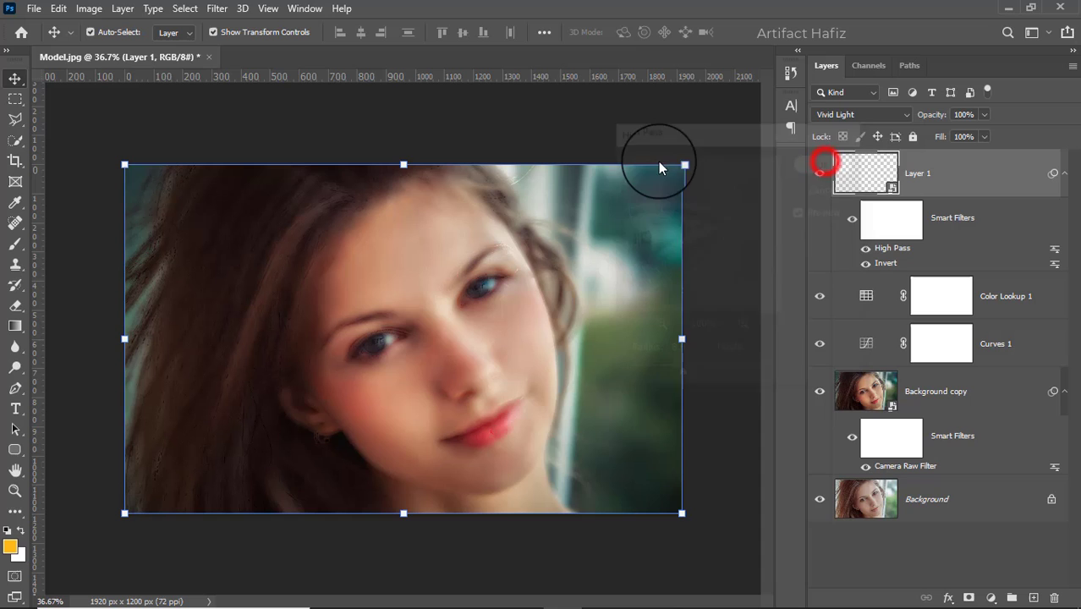
Apply a Gaussian Blur filter with a radius of 2.7 pixels to Layer 1
click(216, 10)
mouse_move(394, 216)
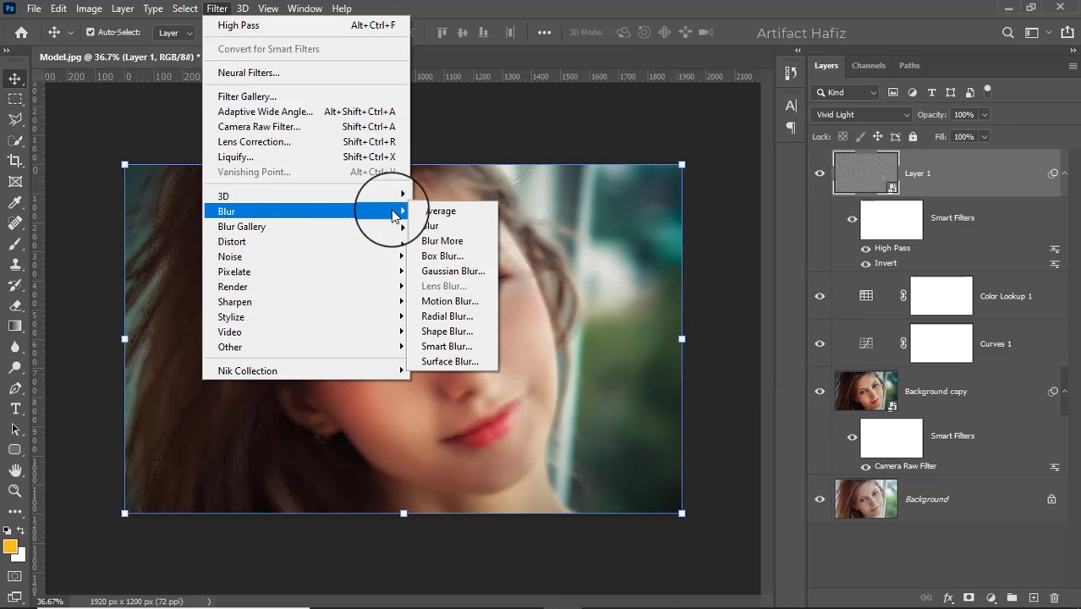
click(431, 271)
click(447, 260)
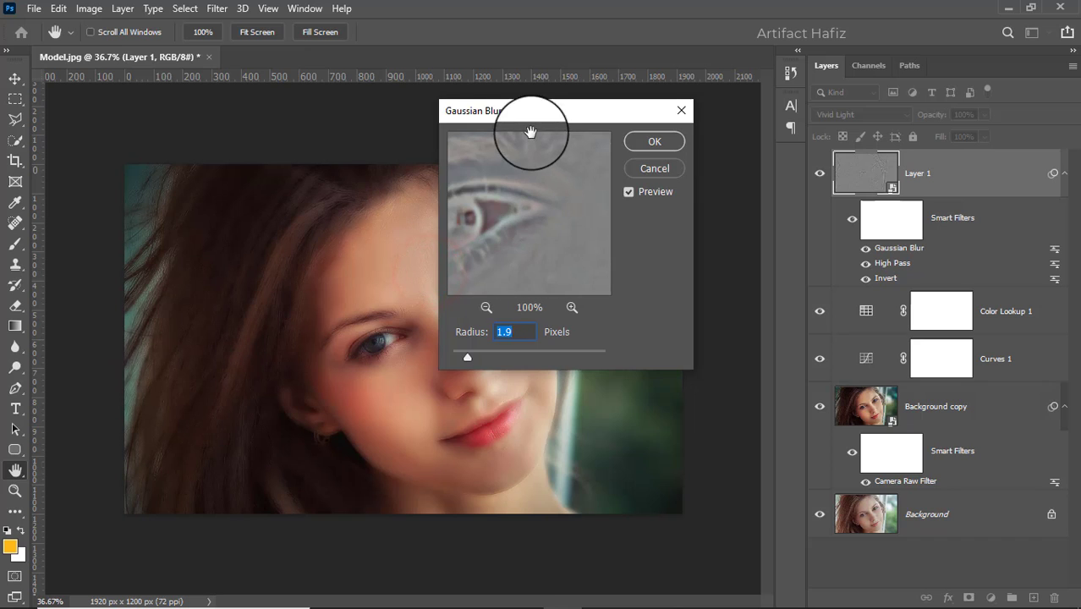
drag(556, 120, 692, 130)
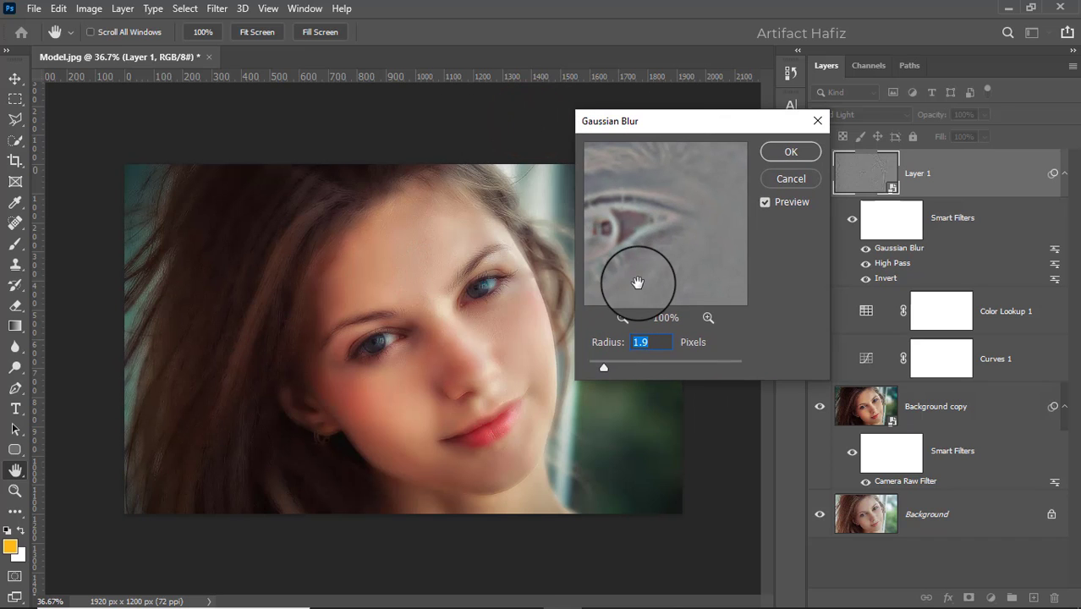
mouse_move(602, 366)
mouse_down()
mouse_move(620, 368)
mouse_move(612, 365)
mouse_up()
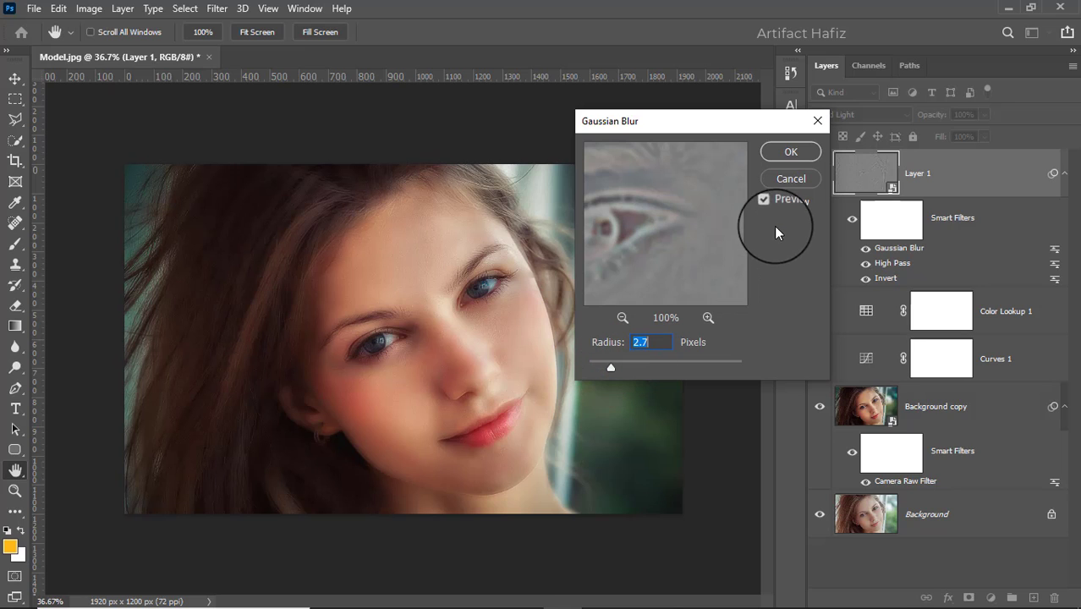
click(782, 161)
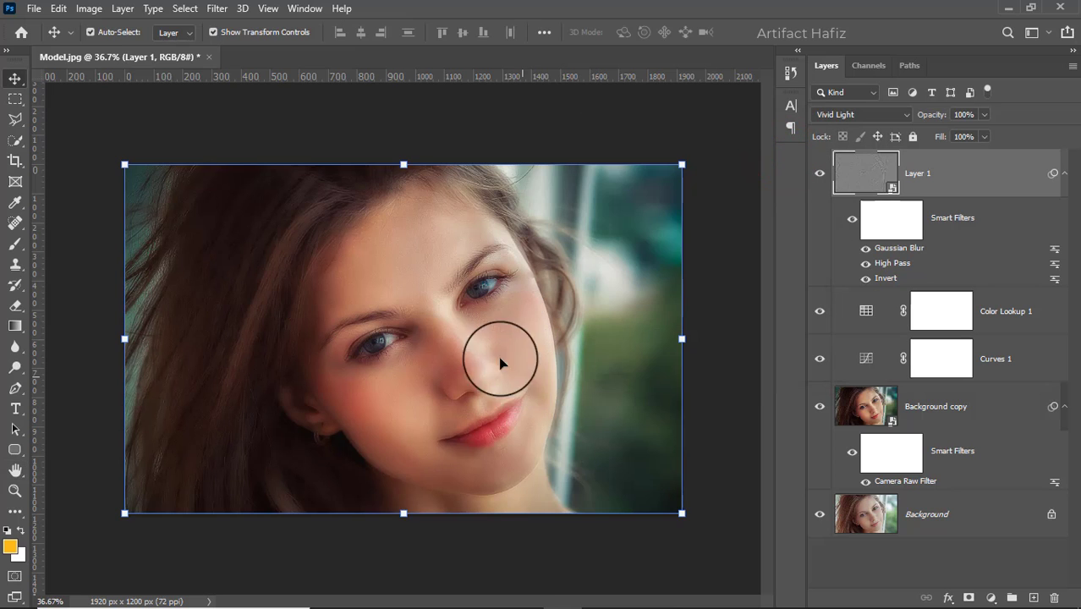
Add a layer mask to Layer 1 and invert it to black to hide the smoothing effect
scroll(498, 356, up, 2)
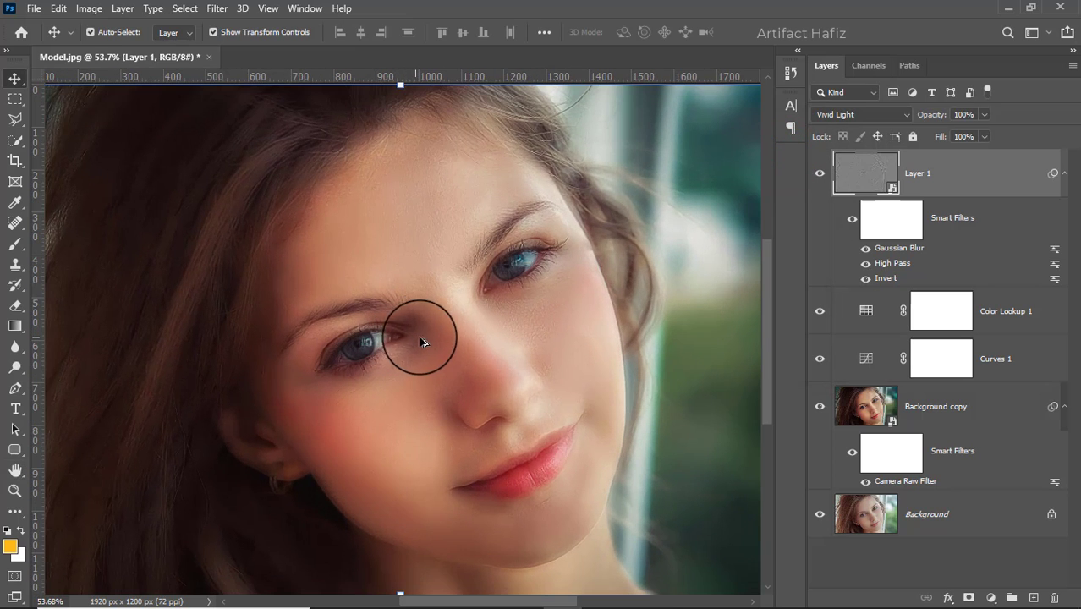
click(820, 173)
click(819, 173)
drag(597, 369, 576, 331)
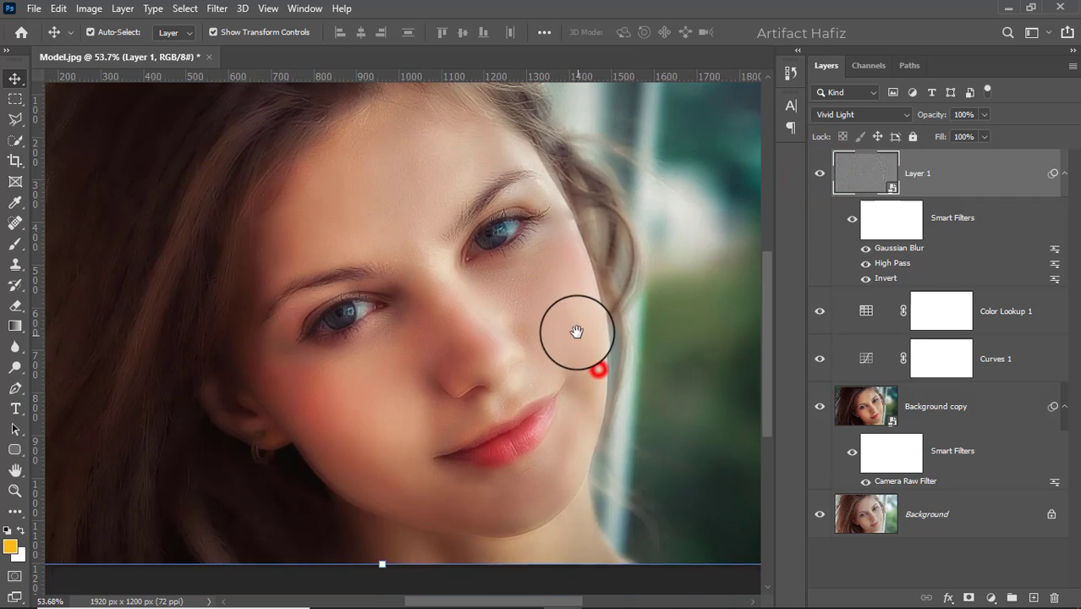
click(969, 597)
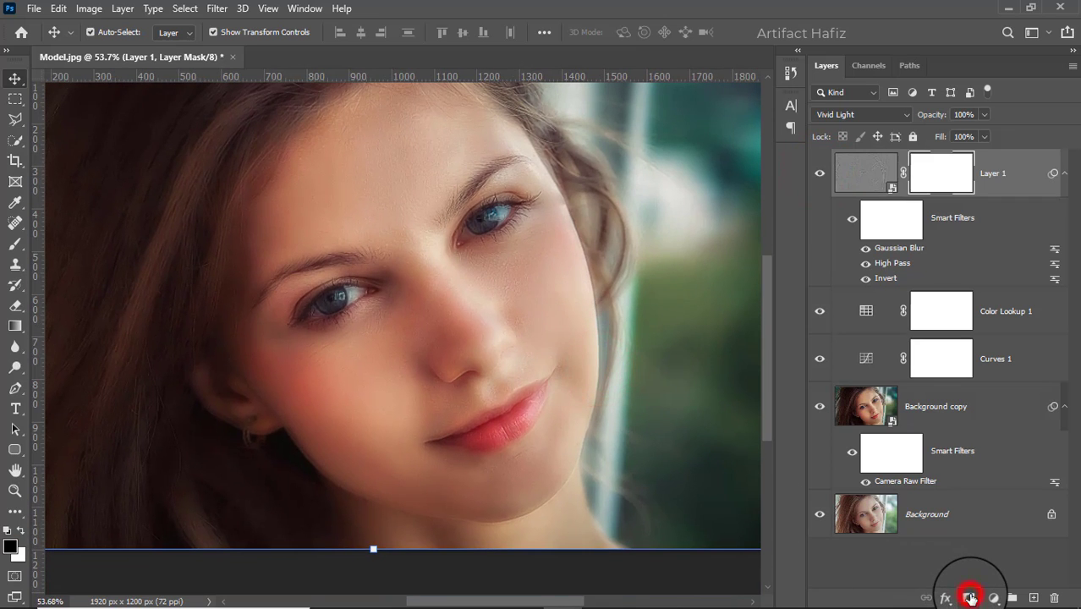
click(89, 8)
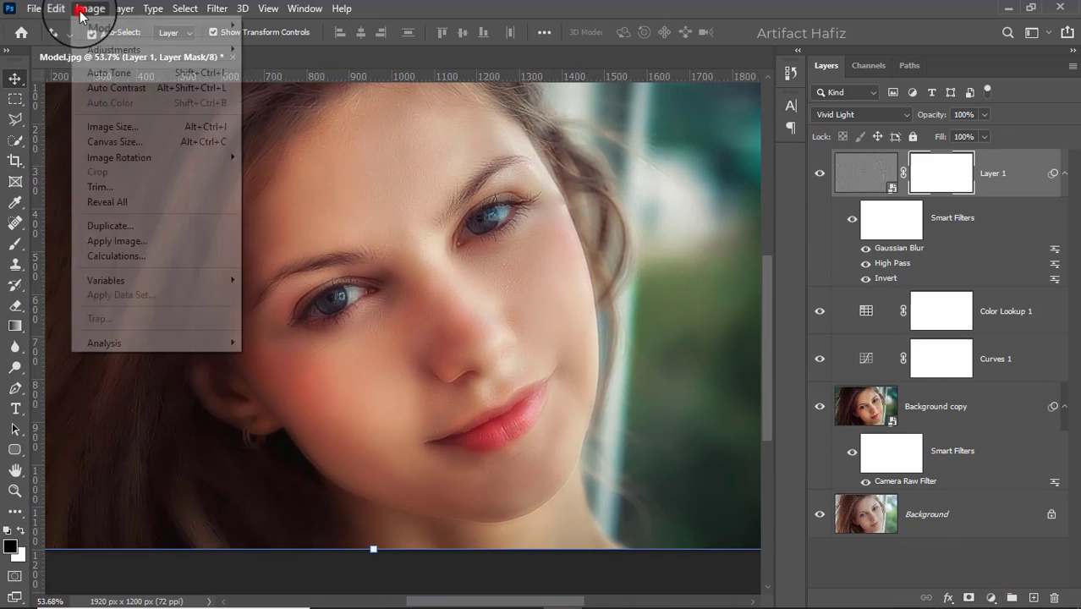
mouse_move(234, 56)
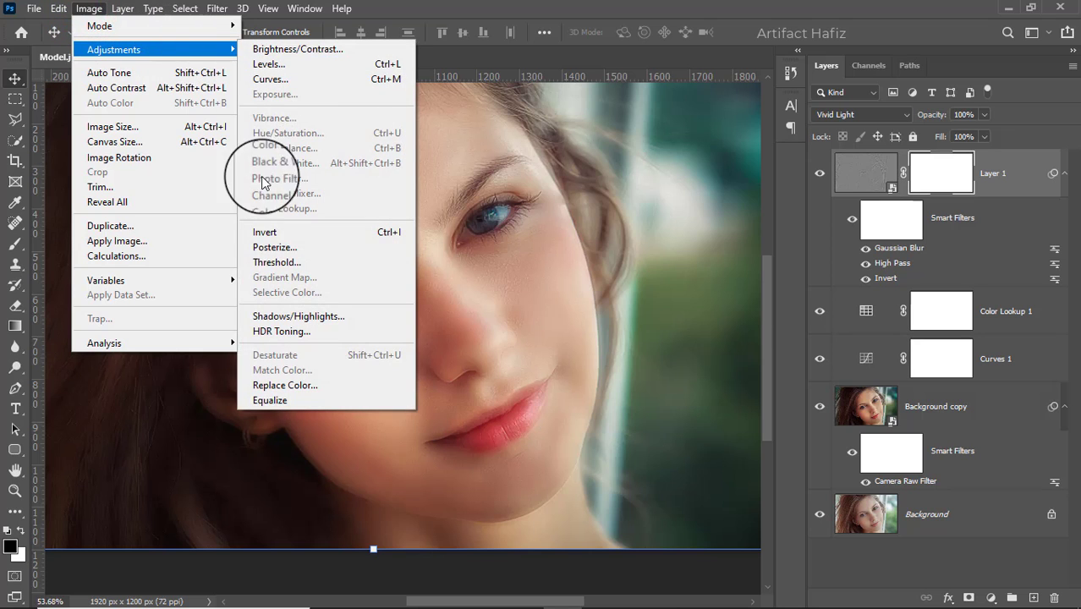
click(263, 231)
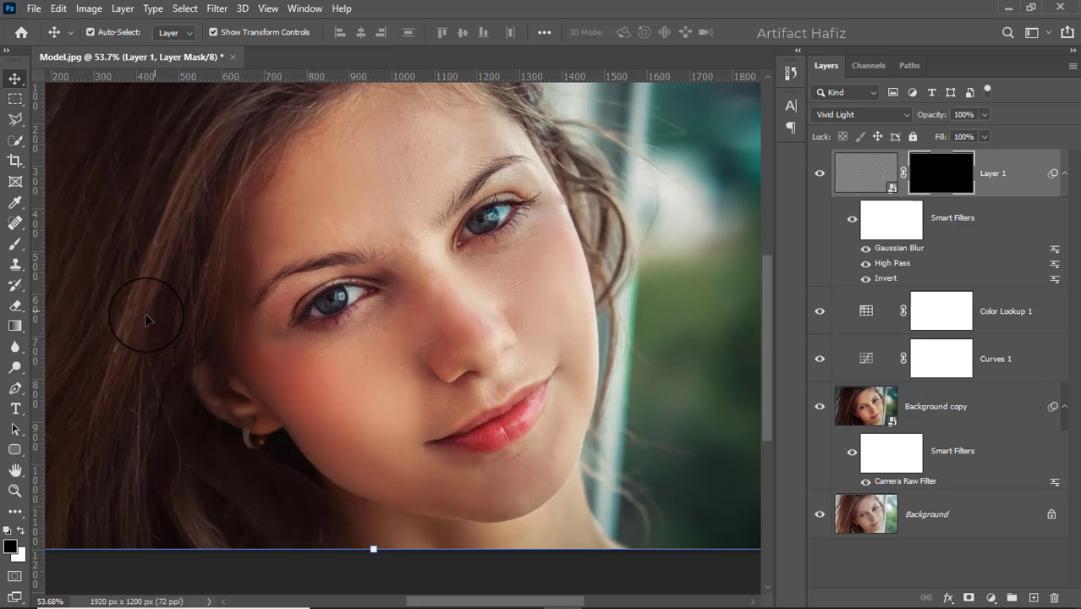
Set up a 90 px Soft Round brush at 100% opacity with white as the foreground color
click(15, 244)
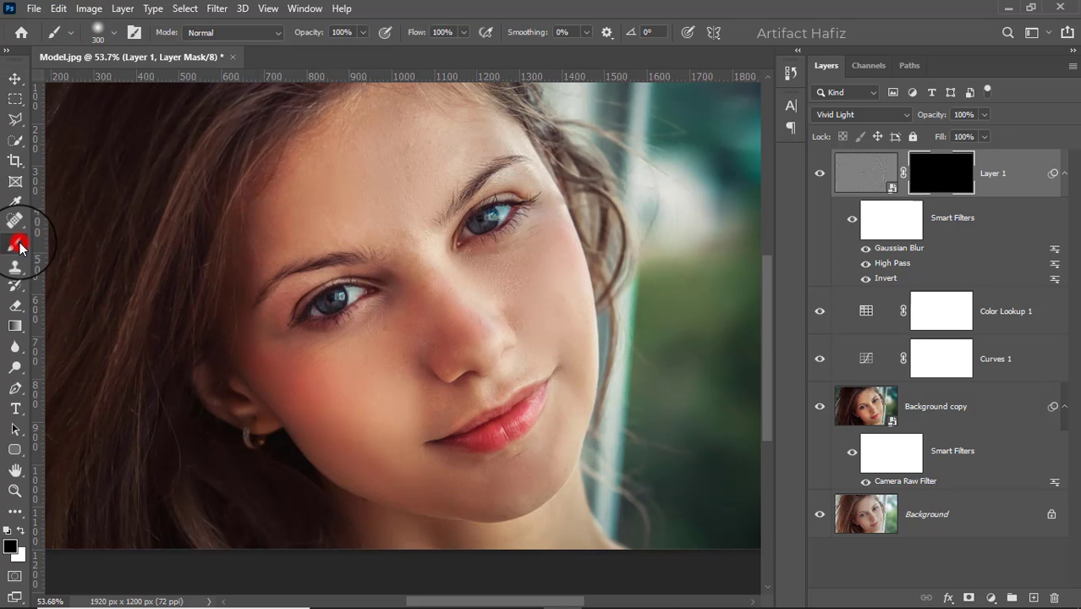
click(100, 29)
click(75, 240)
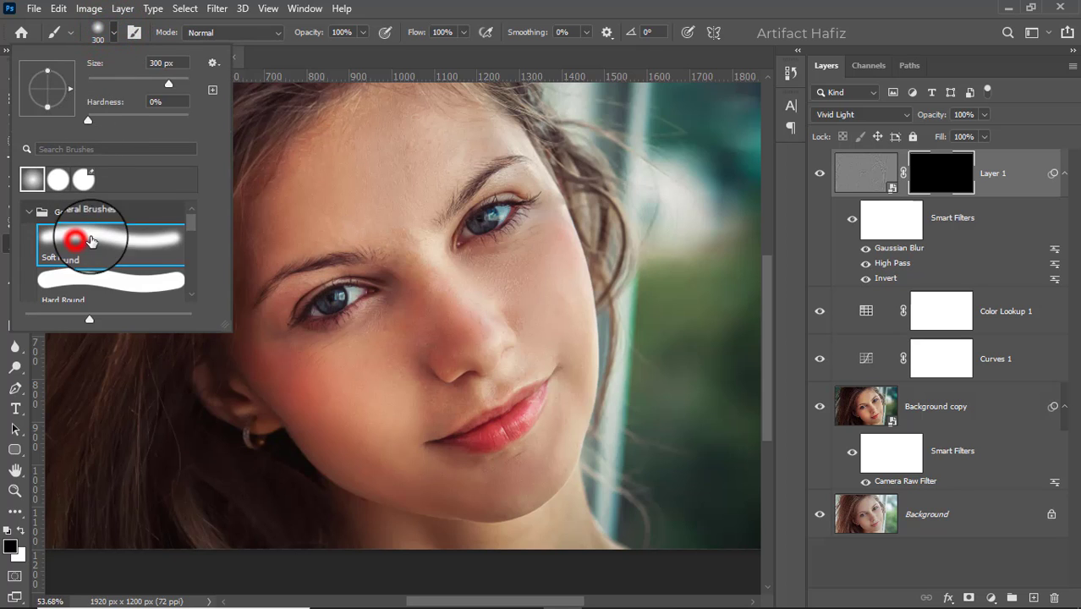
click(350, 32)
click(362, 32)
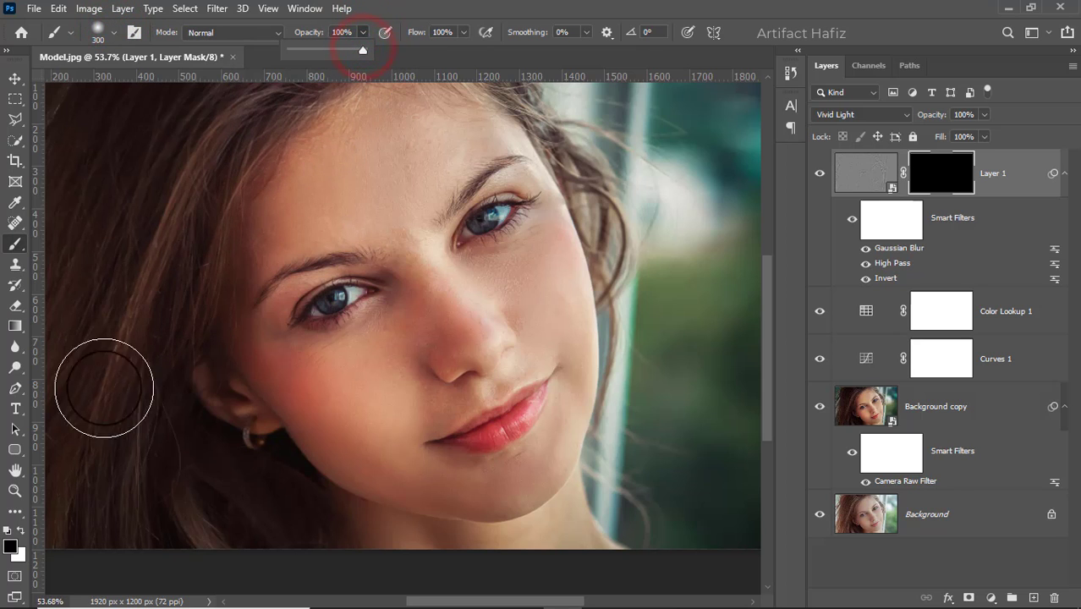
click(25, 535)
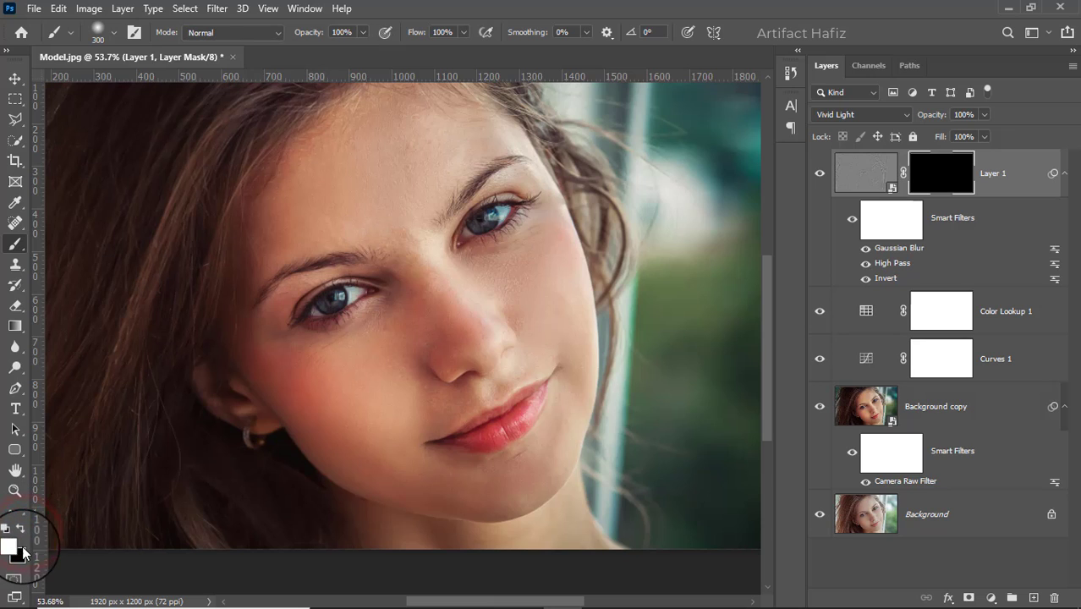
key(bracketleft)
key(bracketleft)
key(bracketleft)
key(bracketleft)
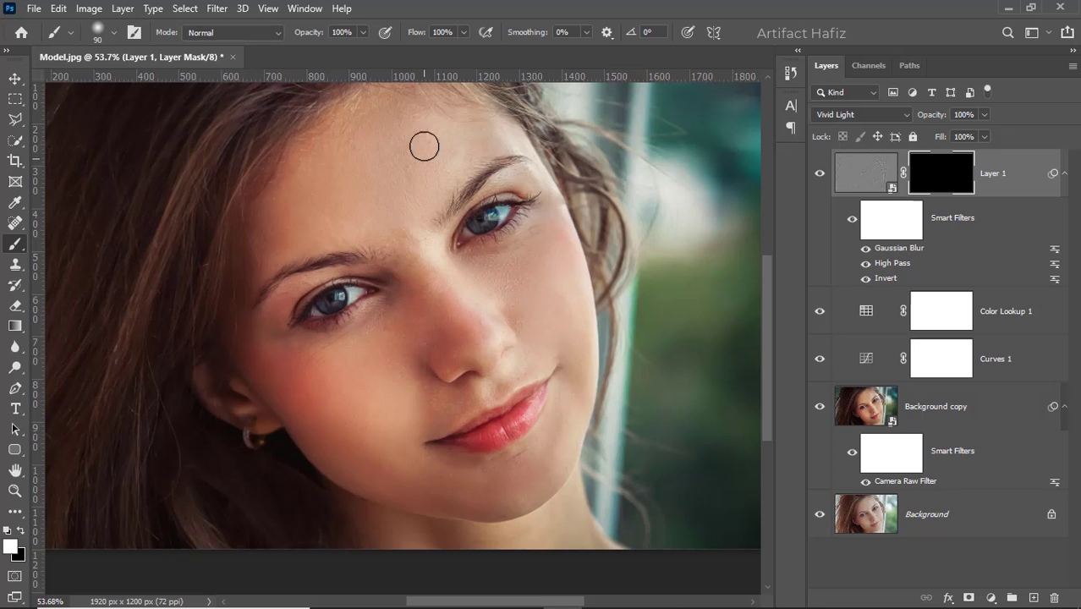
Paint white on Layer 1's mask over the forehead to reveal the skin smoothing there
drag(424, 147, 404, 253)
mouse_move(449, 207)
mouse_down()
mouse_move(426, 240)
mouse_move(473, 225)
mouse_move(366, 248)
mouse_move(331, 250)
mouse_up()
mouse_move(314, 242)
mouse_down()
mouse_move(340, 235)
mouse_move(302, 276)
mouse_up()
mouse_move(287, 287)
mouse_down()
mouse_move(261, 321)
mouse_move(392, 317)
mouse_move(347, 298)
mouse_move(374, 321)
mouse_move(388, 304)
mouse_move(364, 298)
mouse_up()
mouse_move(328, 285)
mouse_down()
mouse_move(373, 263)
mouse_move(371, 277)
mouse_move(373, 253)
mouse_move(363, 299)
mouse_move(365, 227)
mouse_move(333, 252)
mouse_move(384, 231)
mouse_move(331, 273)
mouse_move(338, 245)
mouse_up()
mouse_move(319, 262)
mouse_down()
mouse_move(266, 311)
mouse_move(287, 314)
mouse_up()
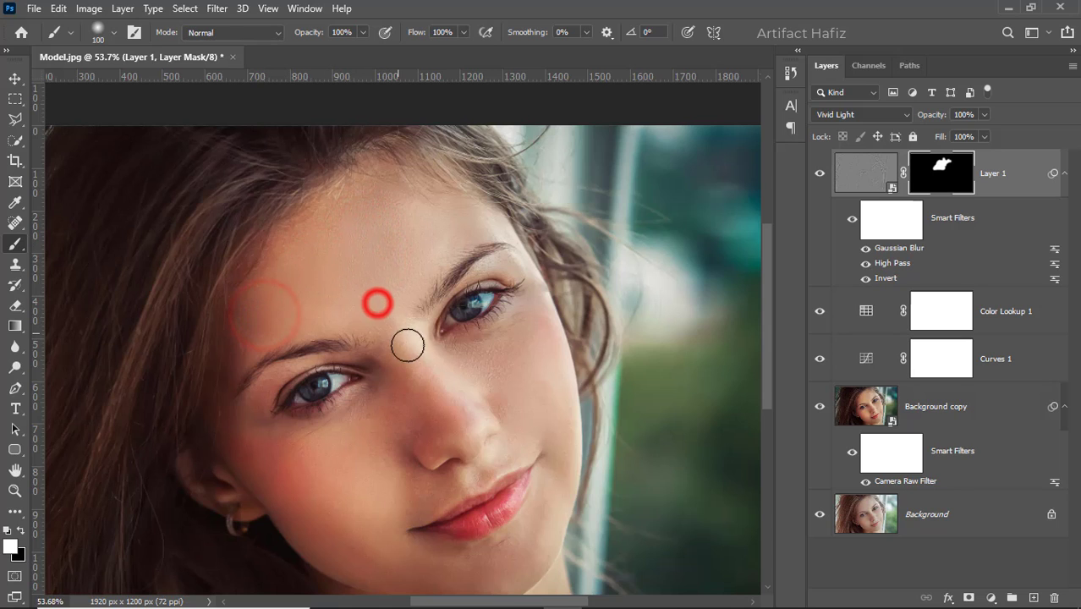
Paint white on Layer 1's mask over the cheek area beneath the eye on the background side
click(482, 352)
drag(529, 322, 529, 325)
mouse_move(528, 324)
mouse_down()
mouse_move(515, 353)
mouse_move(539, 331)
mouse_up()
mouse_move(539, 332)
mouse_down()
mouse_move(547, 399)
mouse_move(536, 366)
mouse_move(506, 369)
mouse_up()
drag(506, 369, 470, 359)
click(470, 359)
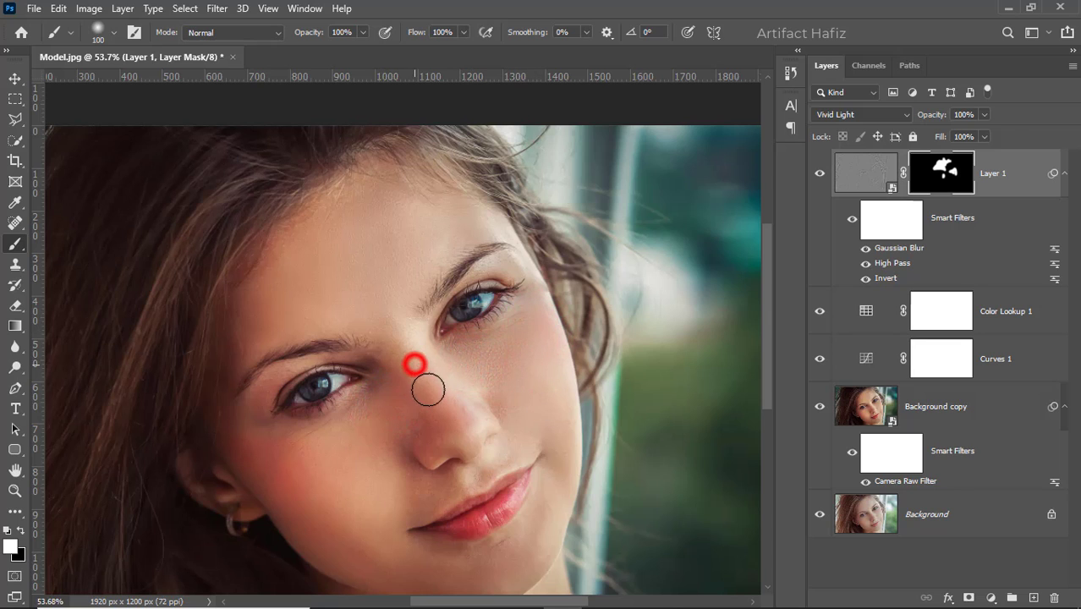
Paint white on Layer 1's mask along the nose and over the cheek on the earring side
mouse_move(400, 392)
mouse_down()
mouse_move(374, 422)
mouse_move(383, 415)
mouse_up()
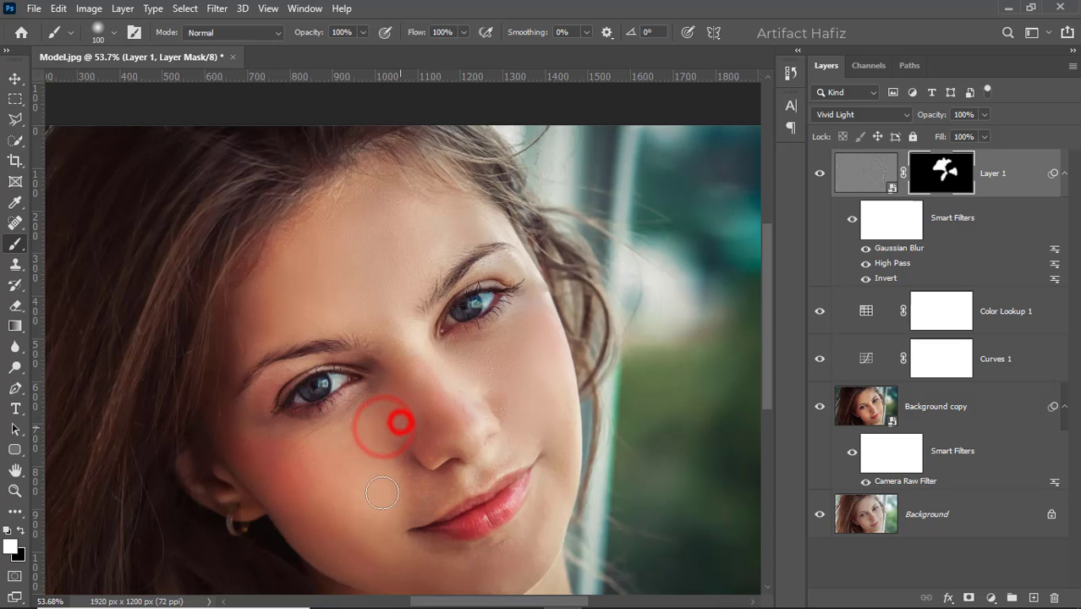
click(279, 450)
drag(375, 416, 285, 465)
click(289, 465)
click(317, 482)
click(347, 462)
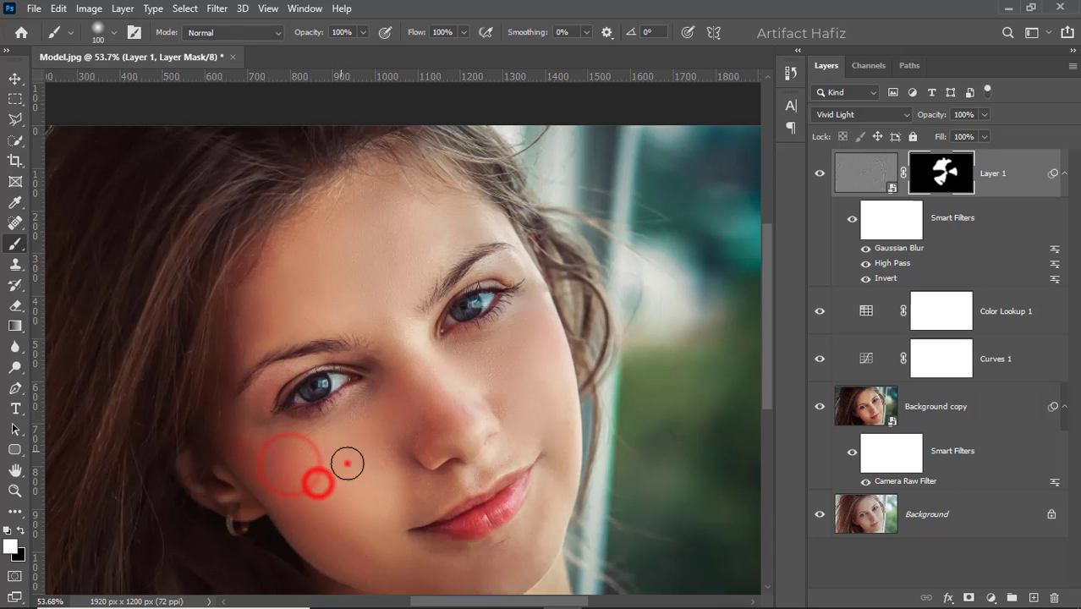
click(374, 478)
Paint white on Layer 1's mask over the cheek on the background side and over the chin
drag(378, 455, 361, 385)
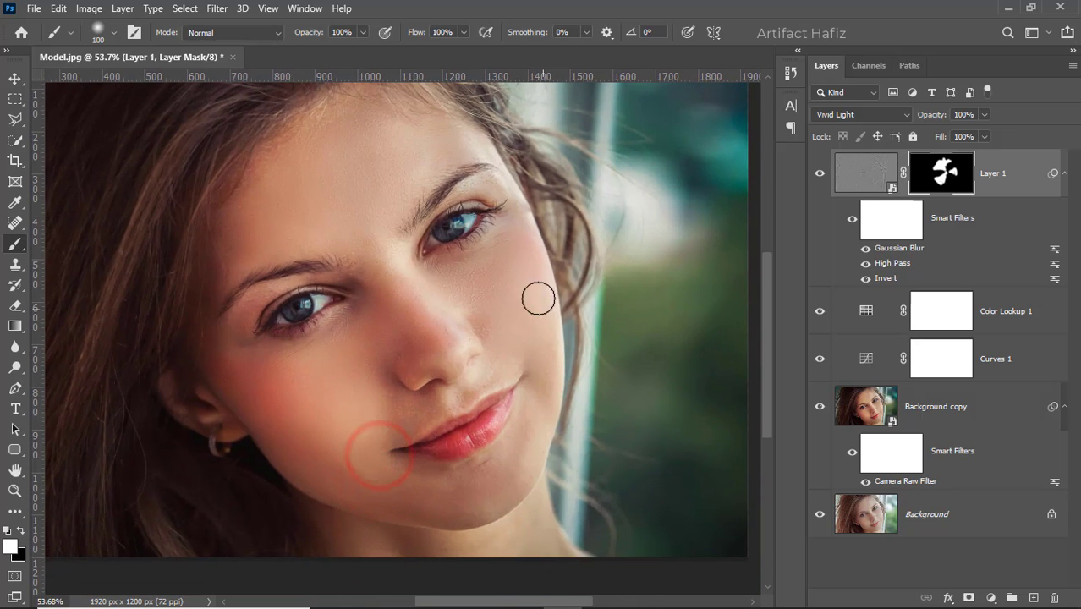
mouse_move(492, 316)
mouse_down()
mouse_move(506, 331)
mouse_move(501, 323)
mouse_up()
drag(457, 292, 501, 319)
scroll(495, 338, down, 2)
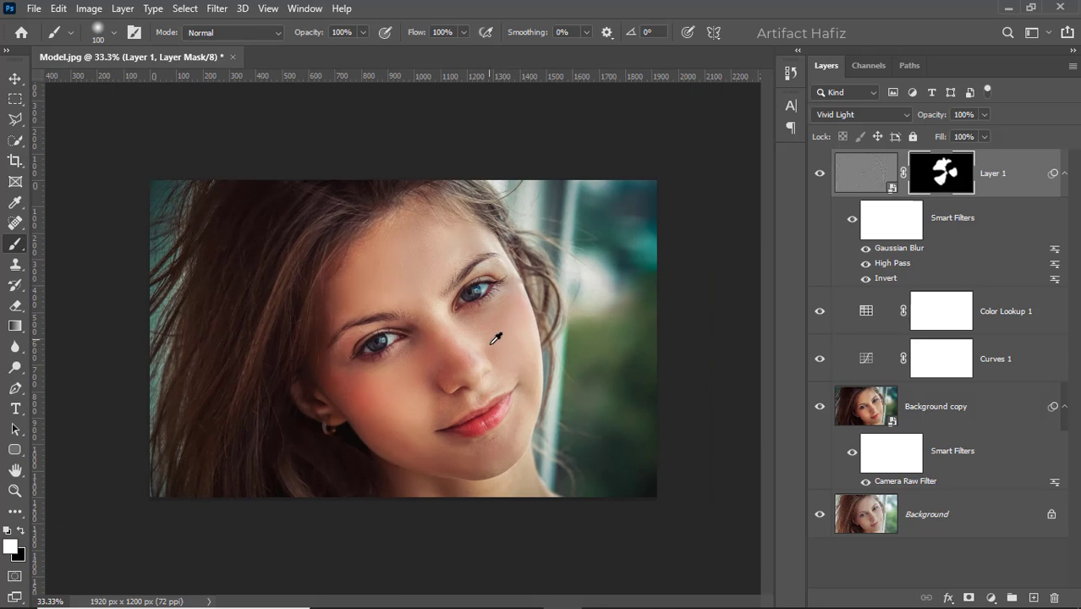
scroll(505, 378, up, 4)
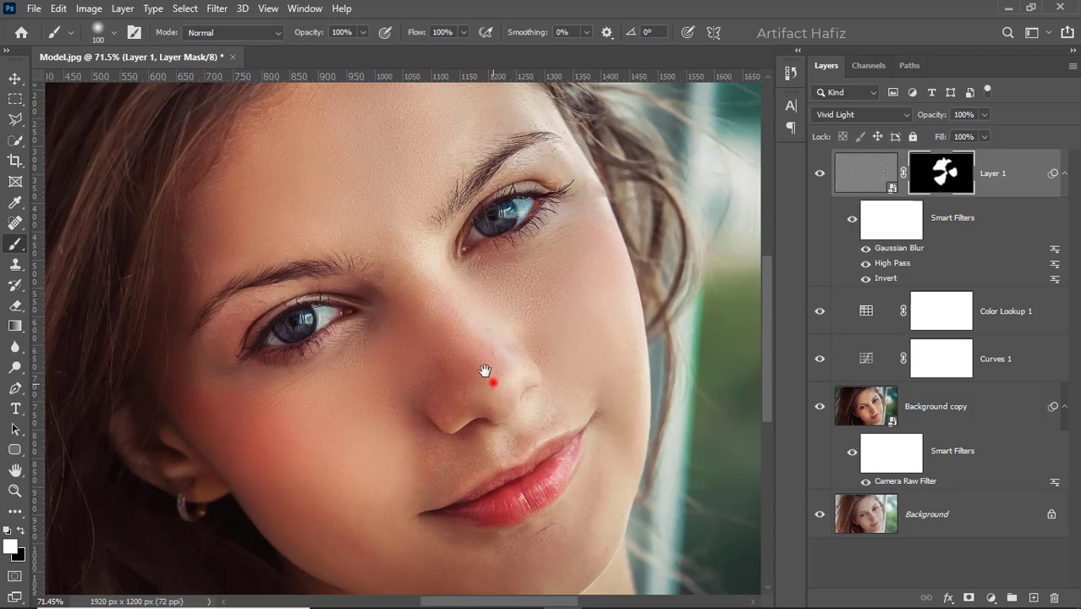
drag(484, 370, 402, 302)
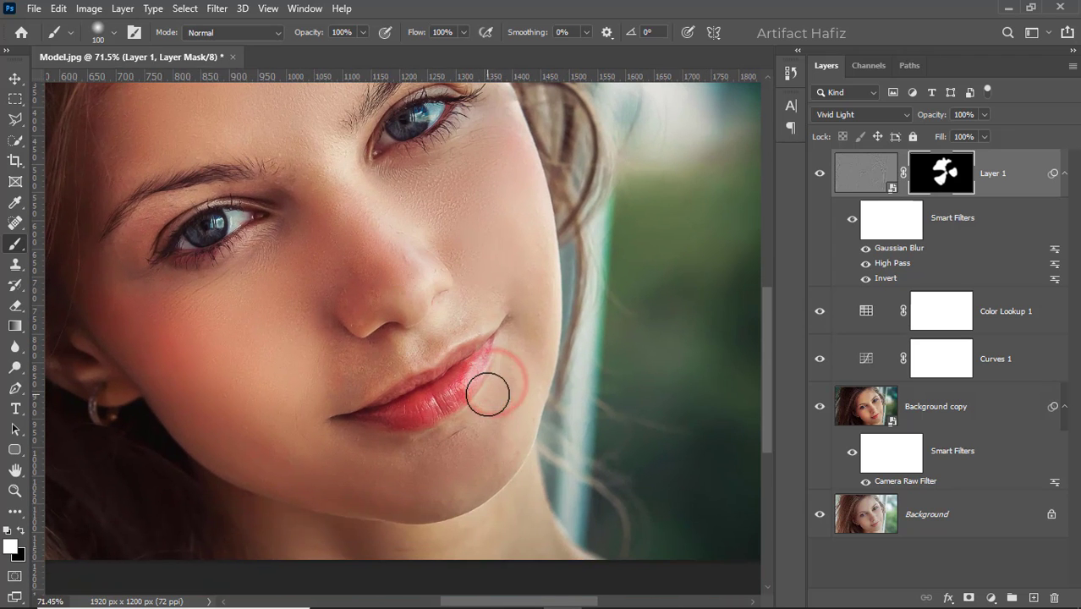
mouse_move(414, 475)
mouse_down()
mouse_move(490, 425)
mouse_move(415, 464)
mouse_move(493, 415)
mouse_move(486, 346)
mouse_move(418, 405)
mouse_move(498, 364)
mouse_move(399, 405)
mouse_move(368, 325)
mouse_up()
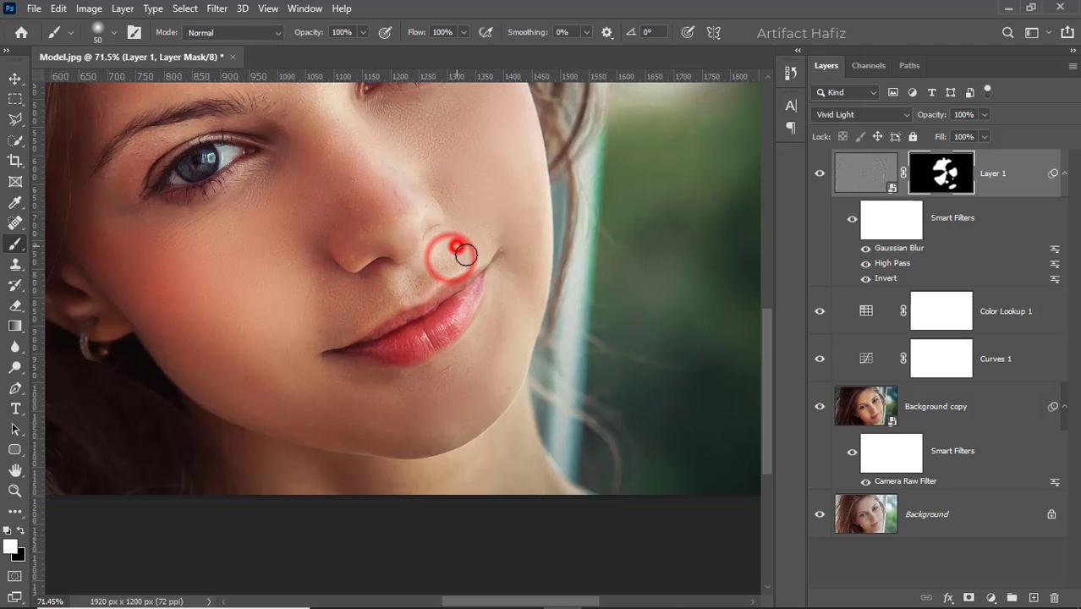
Paint white on Layer 1's mask above the upper lip and over the nose tip with a 50 px brush
drag(466, 254, 458, 262)
drag(457, 251, 417, 249)
drag(393, 196, 392, 218)
mouse_move(396, 226)
mouse_down()
mouse_move(378, 221)
mouse_move(449, 208)
mouse_move(432, 178)
mouse_up()
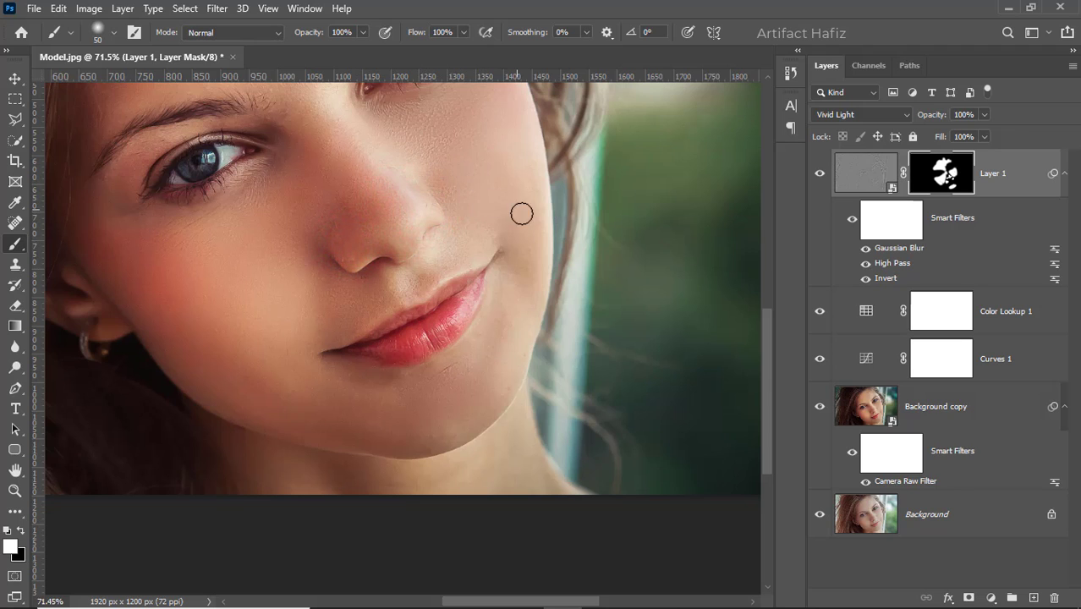
Paint white on Layer 1's mask along the outer edge of the background-side cheek, down past the mouth corner
drag(518, 237, 529, 272)
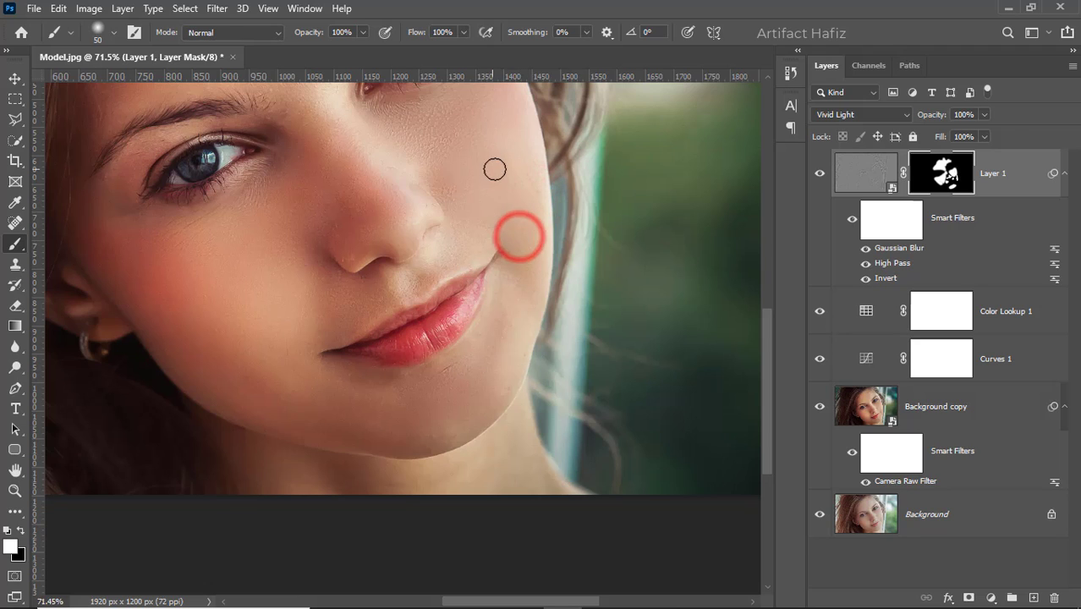
mouse_move(511, 173)
mouse_down()
mouse_move(524, 166)
mouse_move(538, 245)
mouse_up()
mouse_move(517, 113)
mouse_down()
mouse_move(532, 186)
mouse_move(512, 128)
mouse_move(515, 216)
mouse_up()
drag(509, 142, 531, 245)
drag(516, 160, 525, 242)
click(524, 242)
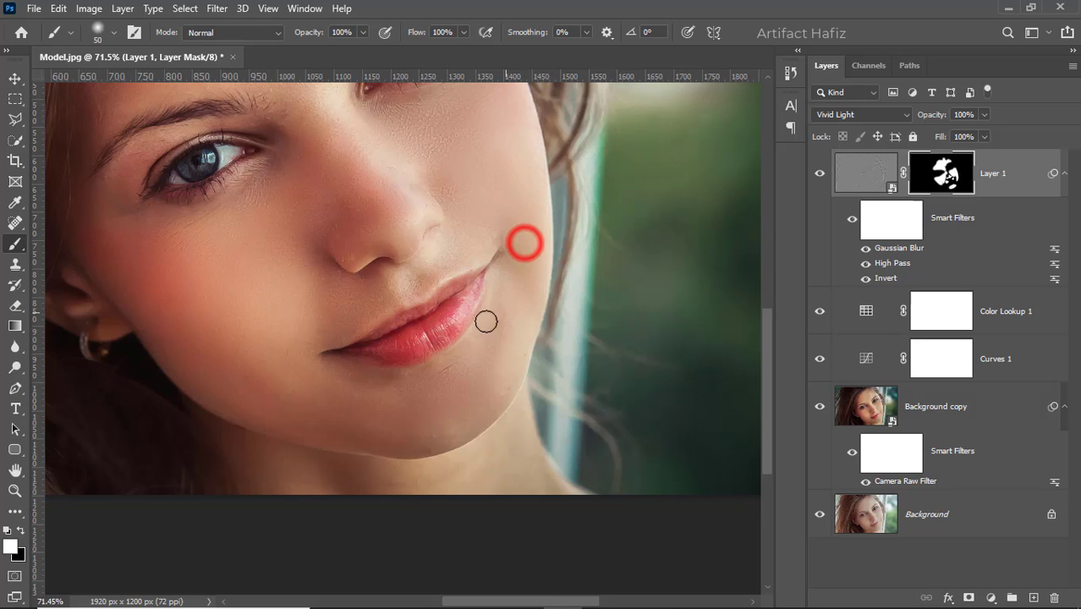
Stamp all visible layers into a new layer above Layer 1 and convert it for smart filters
scroll(499, 316, down, 3)
scroll(512, 316, down, 1)
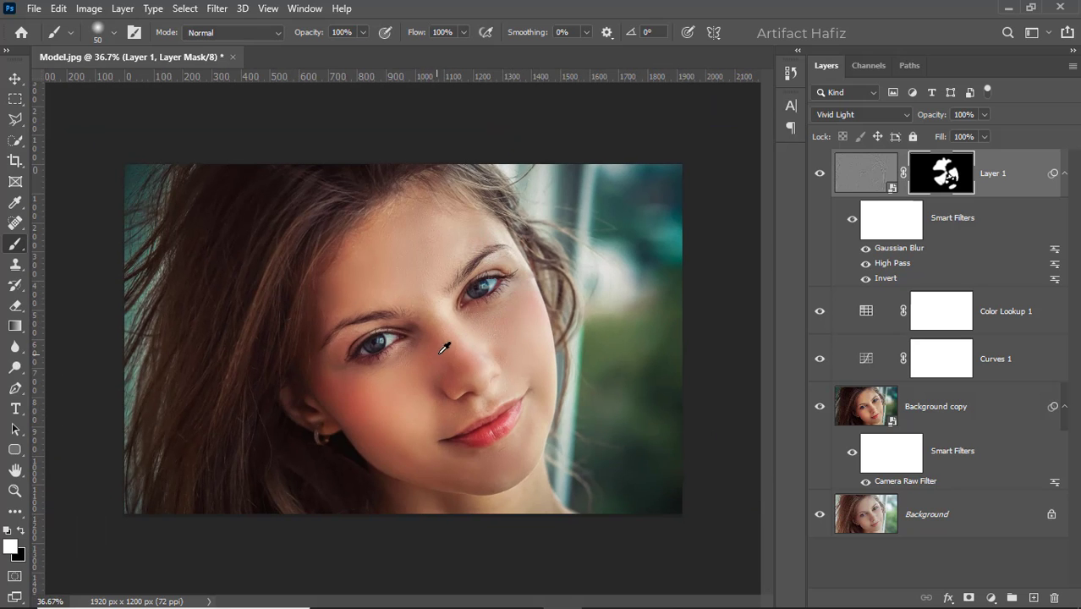
scroll(443, 348, down, 2)
key(ctrl+plus)
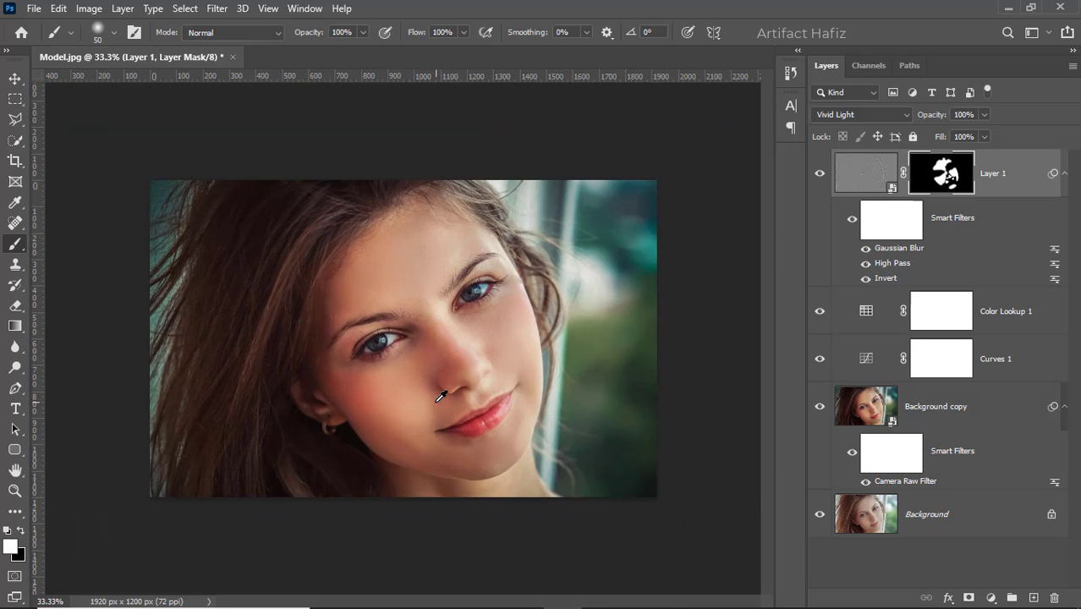
scroll(408, 439, up, 1)
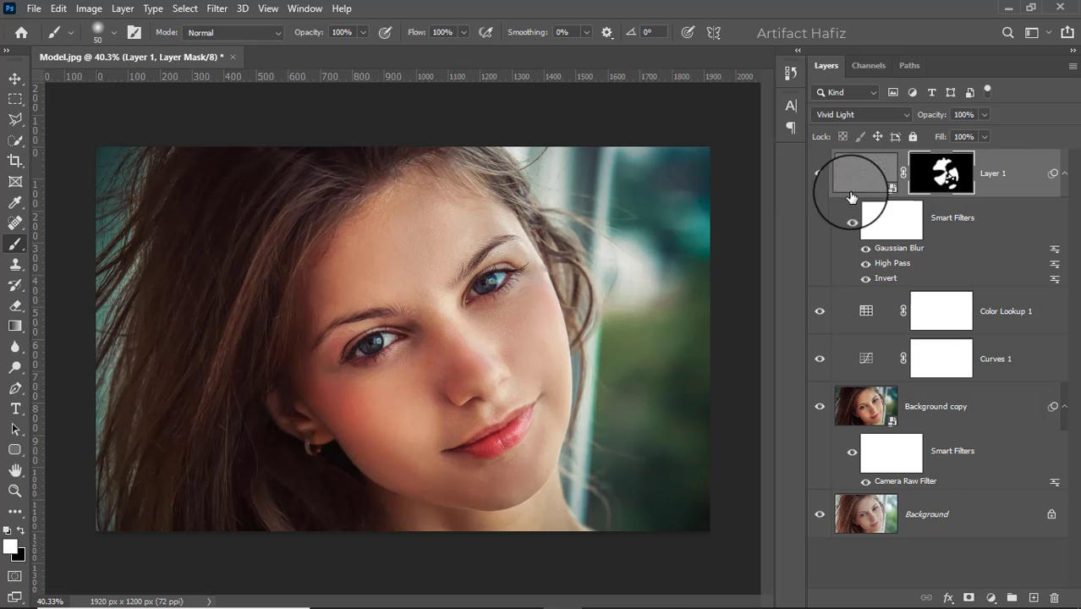
key(ctrl+alt+shift+e)
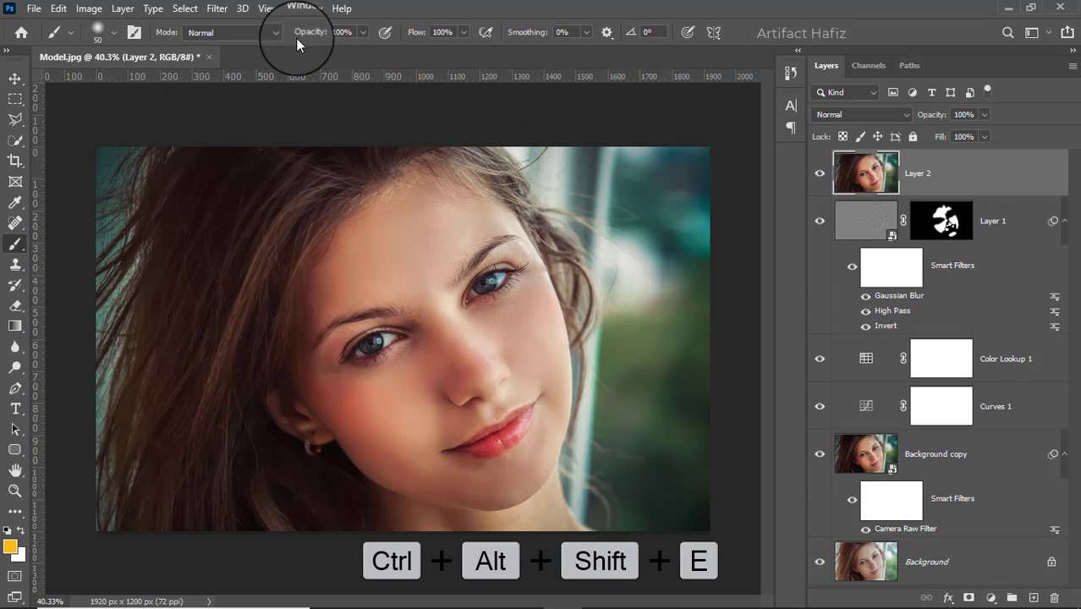
click(218, 11)
click(241, 48)
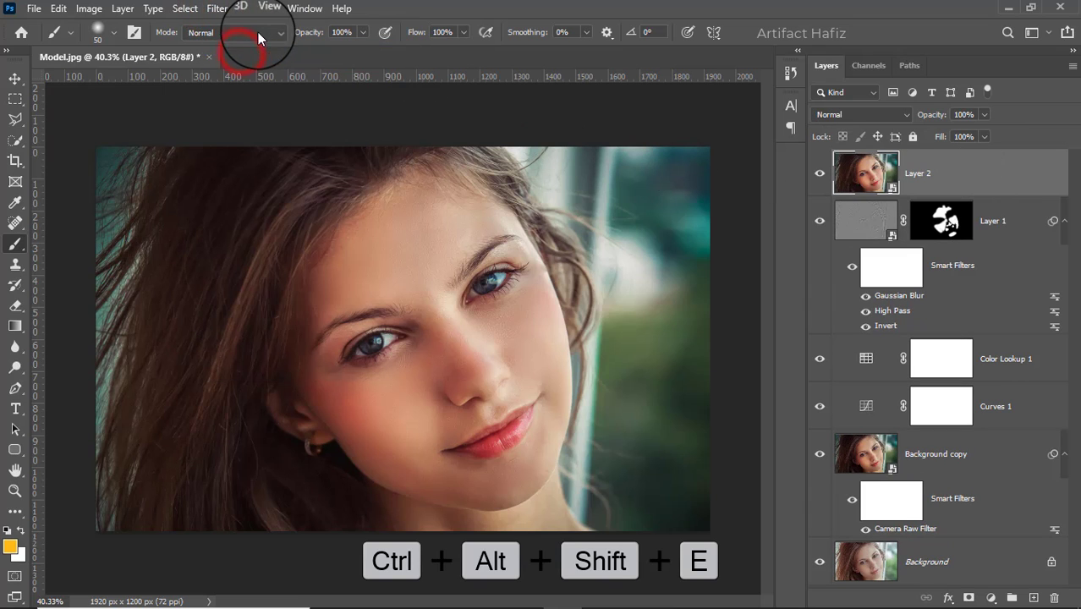
Open Nik Collection's Color Efex Pro 4 on Layer 2 and accept running it as a smart filter
click(218, 9)
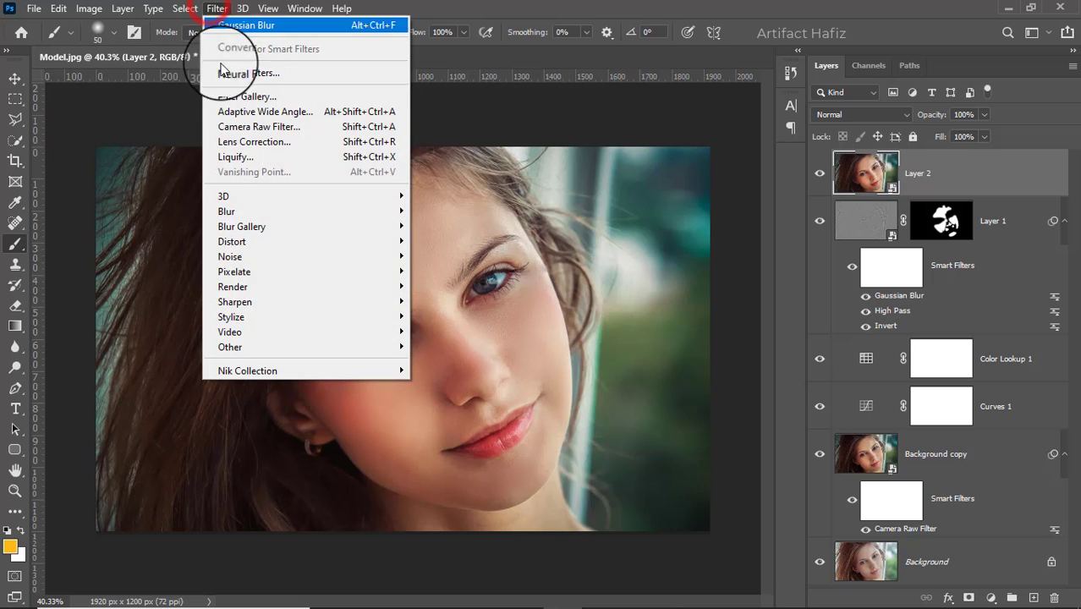
mouse_move(279, 370)
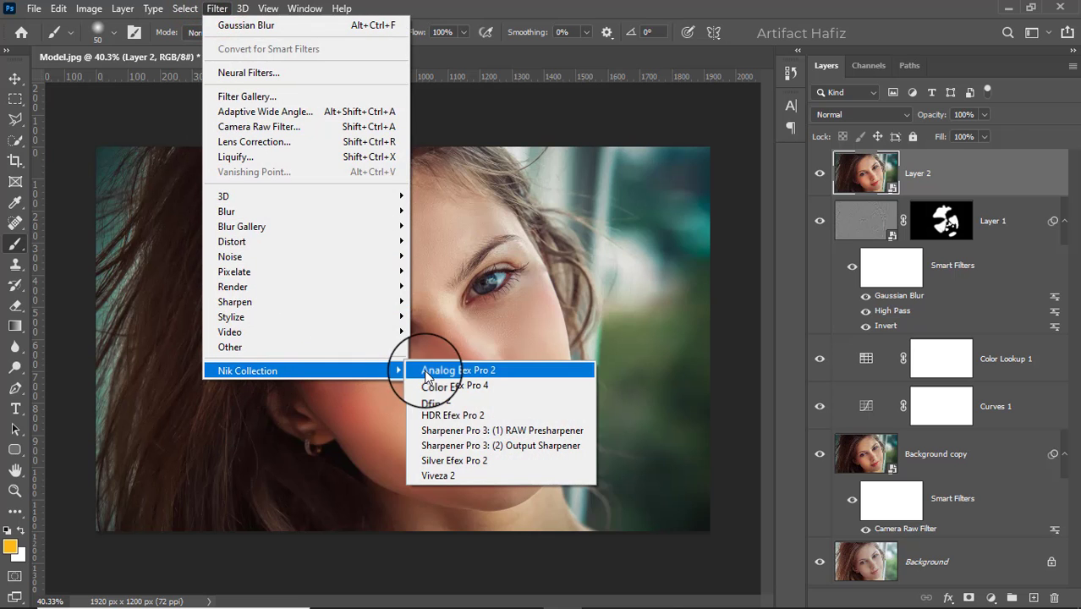
click(430, 386)
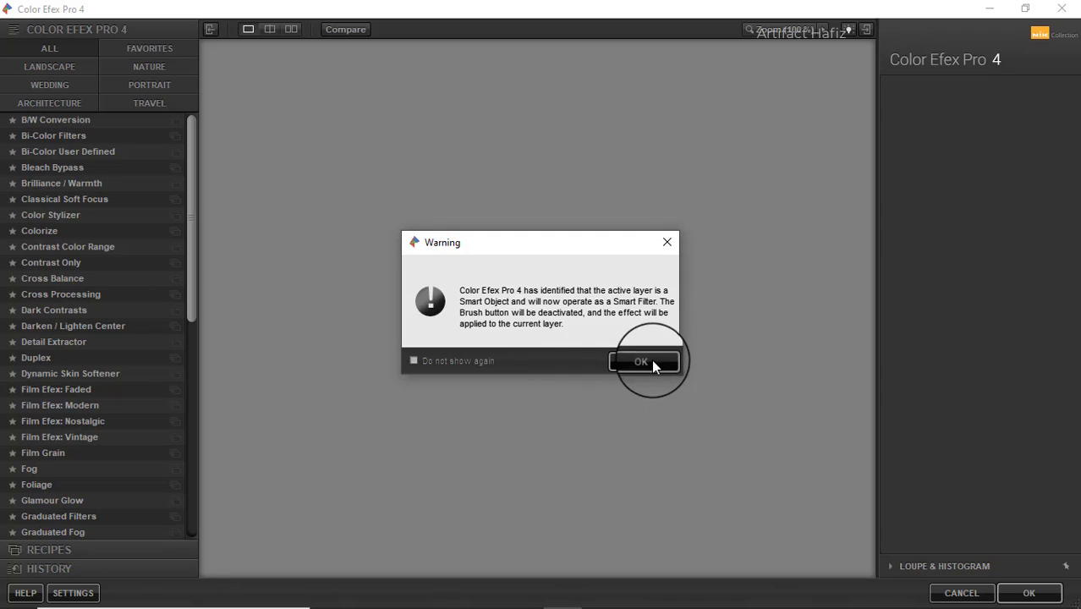
click(652, 359)
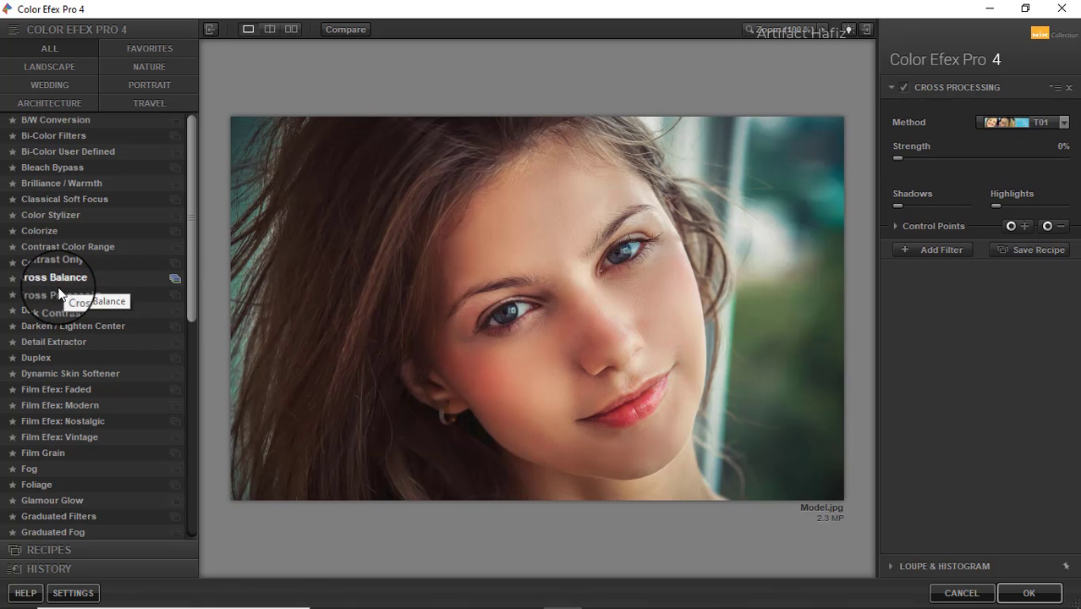
Choose the Cross Processing filter in Color Efex Pro 4 and set its method to L02
click(58, 294)
click(1008, 120)
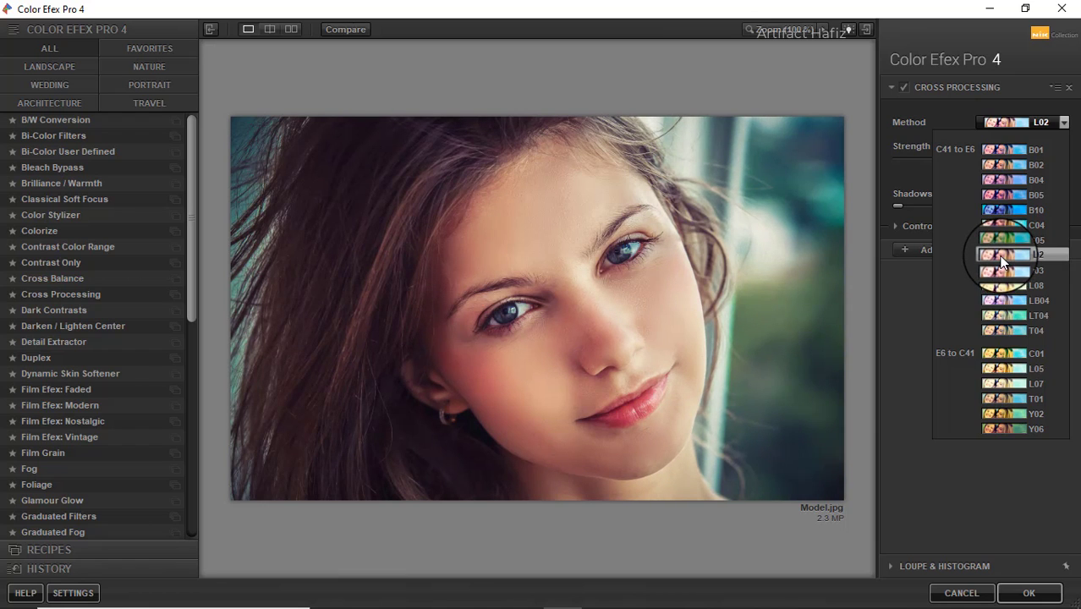
click(1001, 261)
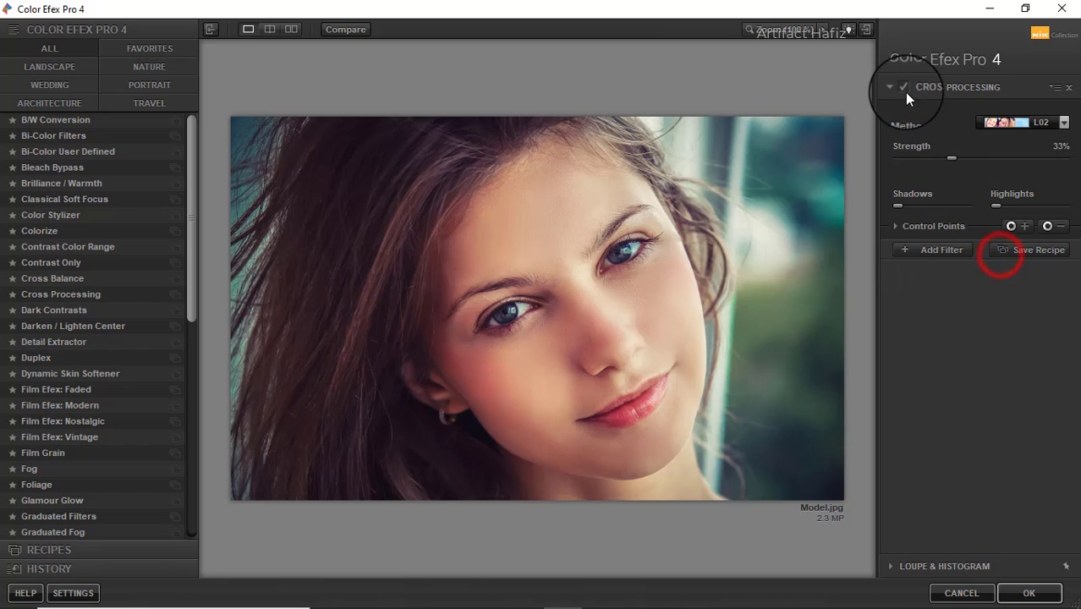
Compare the image with and without Cross Processing, reduce its strength to 16%, and apply the filter to Layer 2
click(902, 87)
click(902, 87)
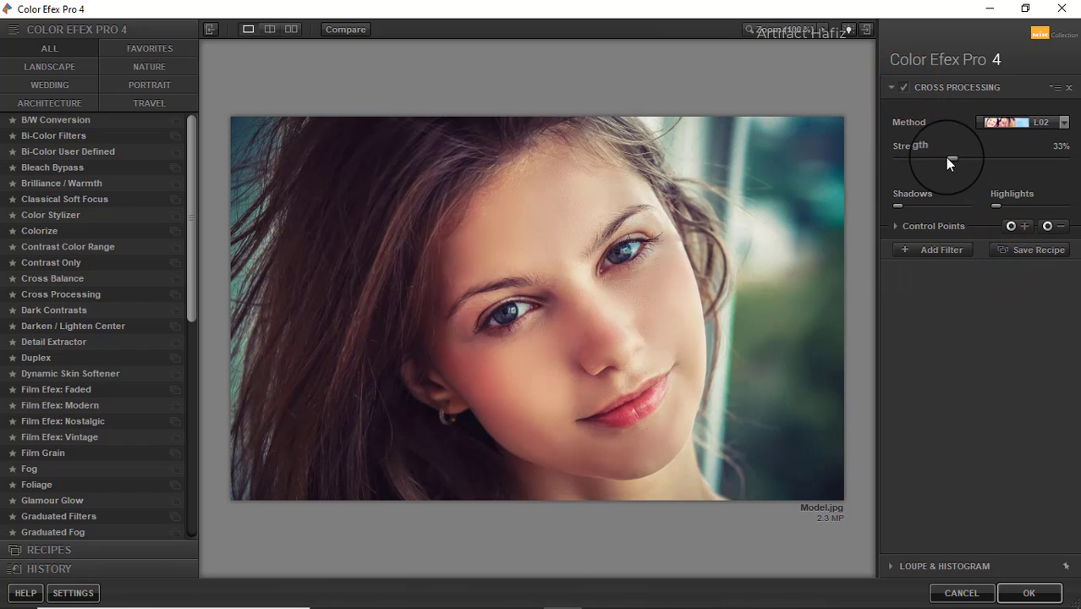
drag(953, 158, 923, 160)
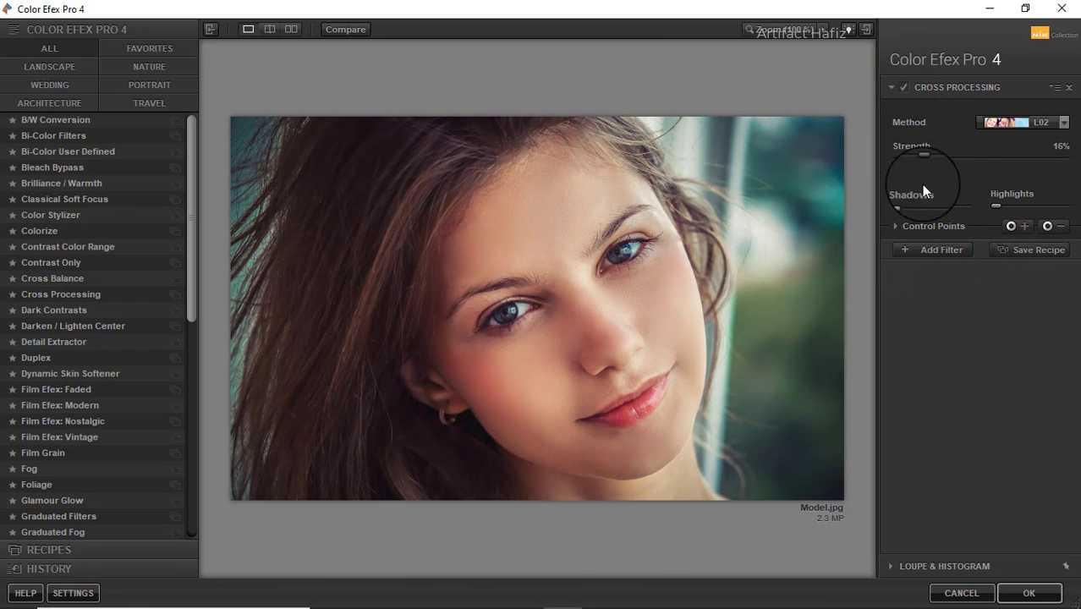
click(1020, 595)
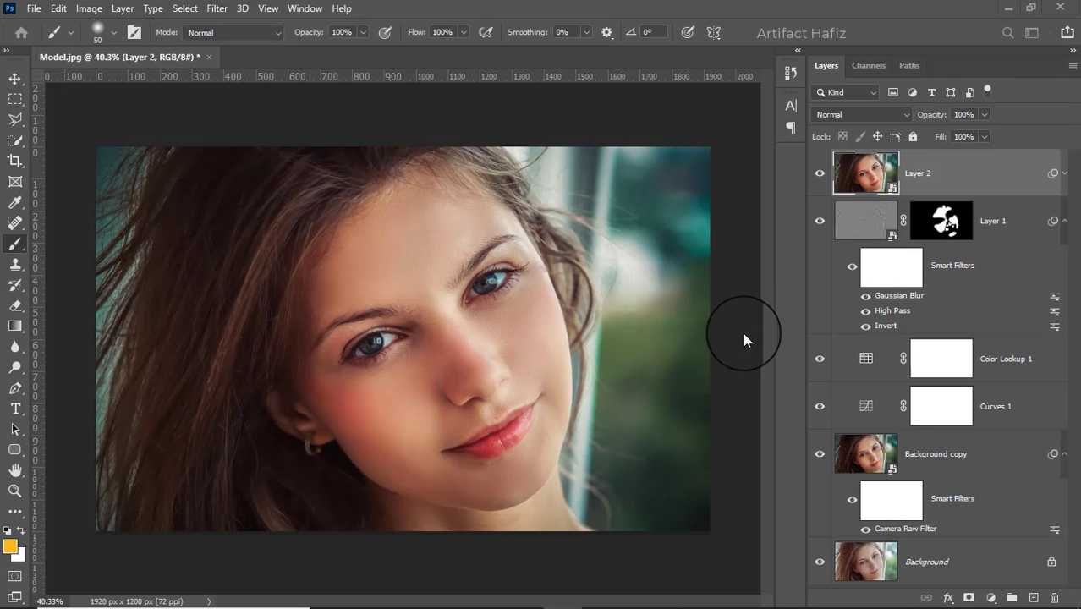
Compare the original Background layer alone with the full layer stack to review the before and after
scroll(856, 355, down, 2)
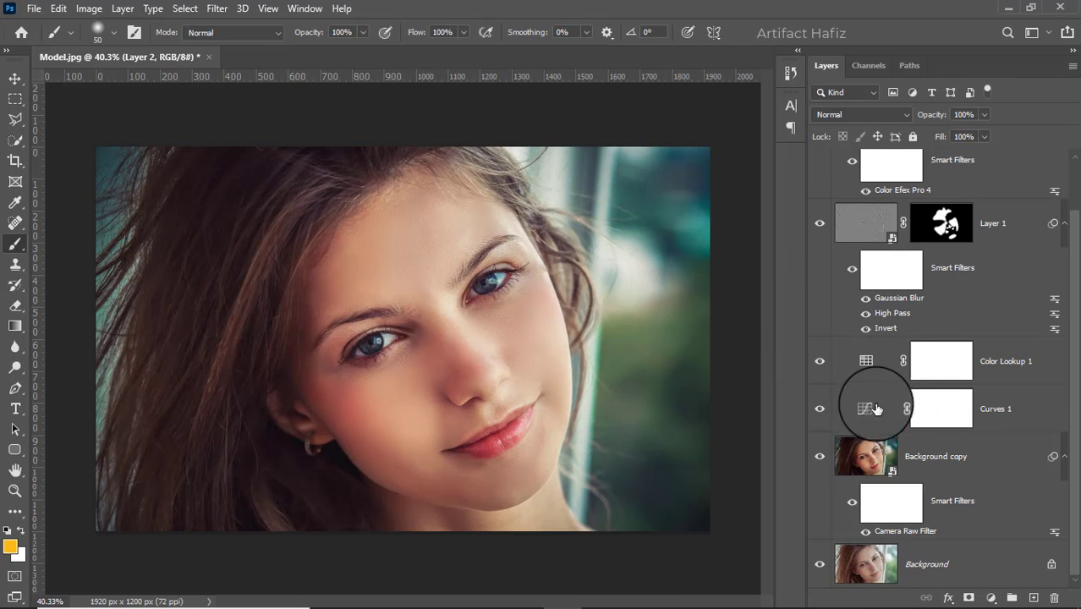
alt+click(818, 568)
alt+click(818, 568)
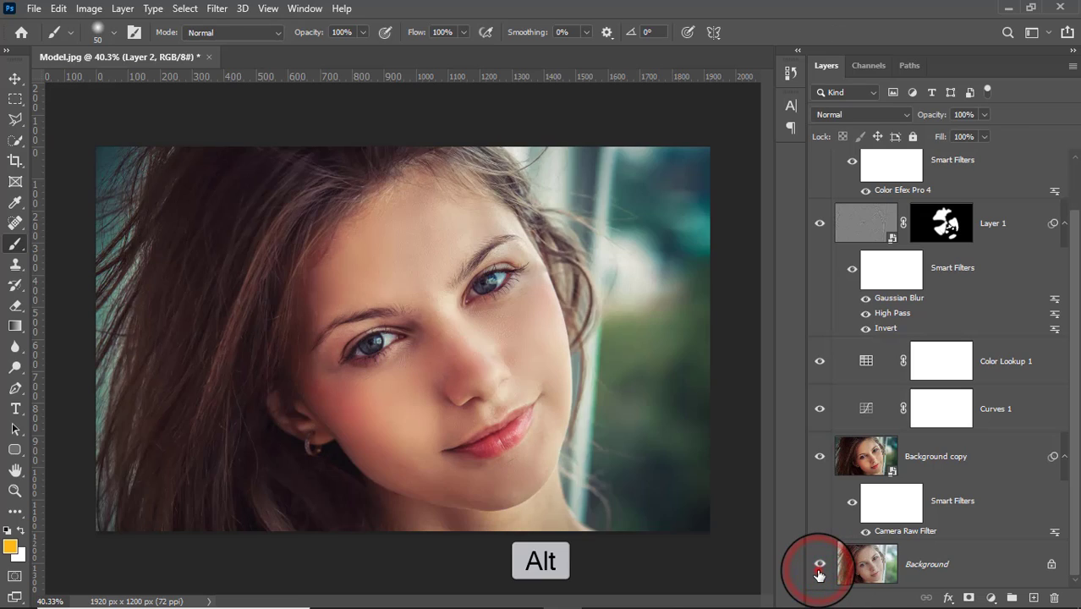
alt+click(818, 569)
alt+click(818, 568)
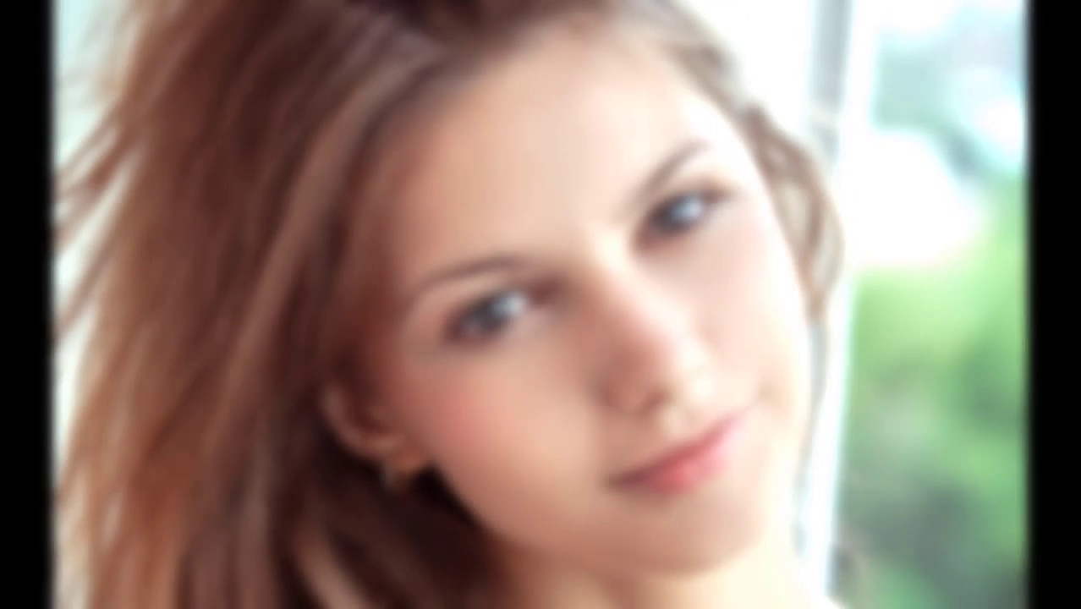